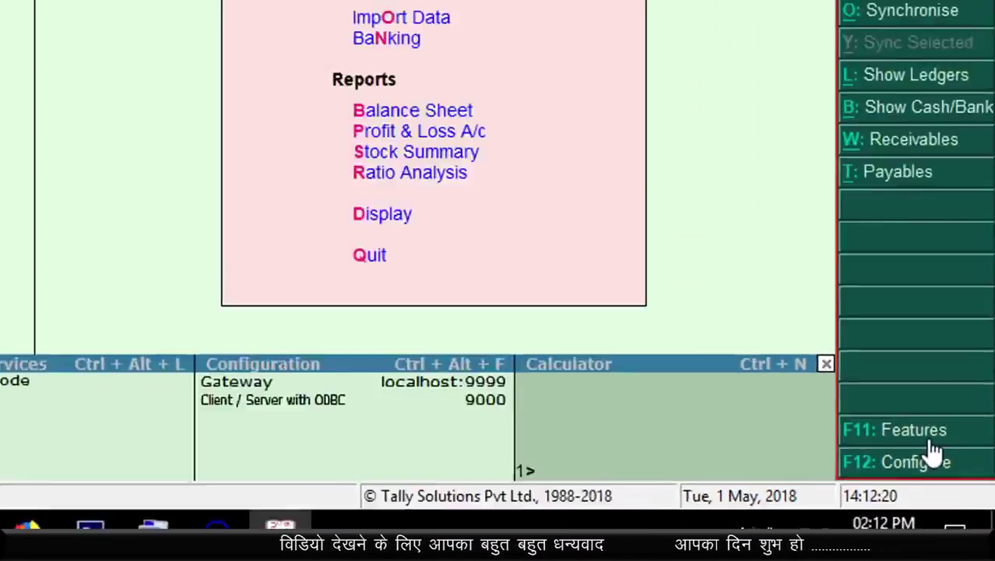
- Make sure tracking numbers for delivery and receipt notes are set to Yes in the company's Inventory Features, and save the settings
left_click(895, 429)
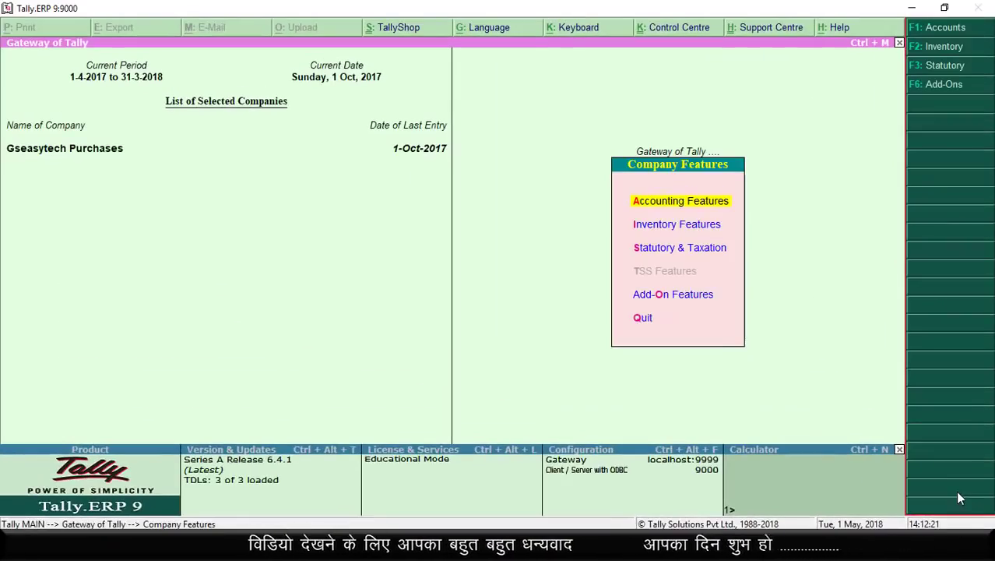
left_click(683, 225)
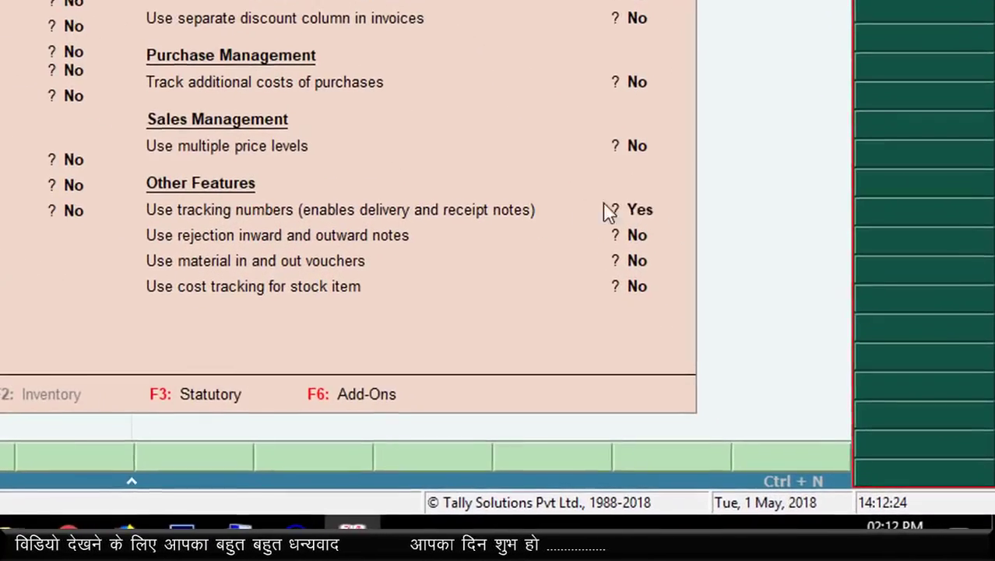
left_click(641, 208)
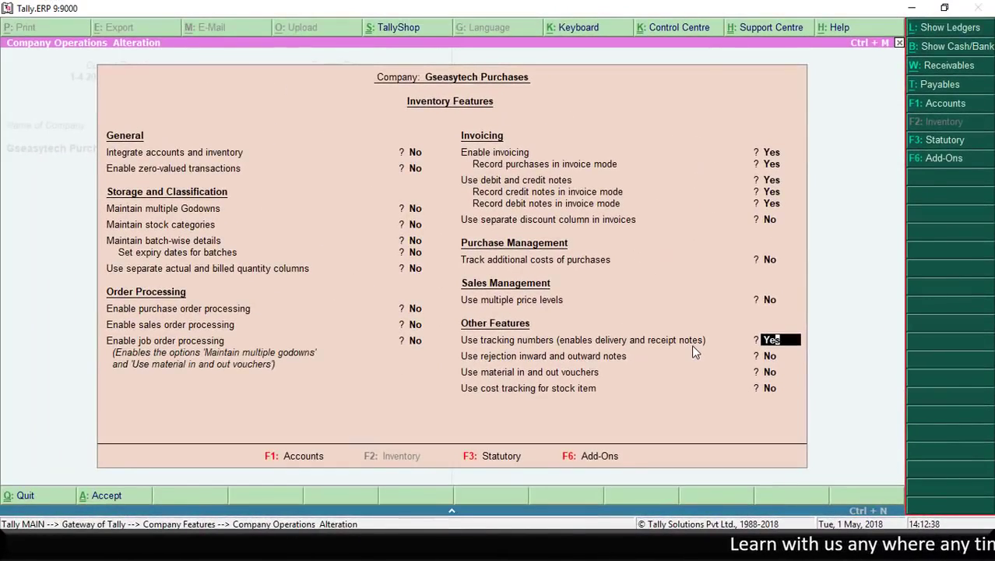
key("Return")
key("Return")
key("Return")
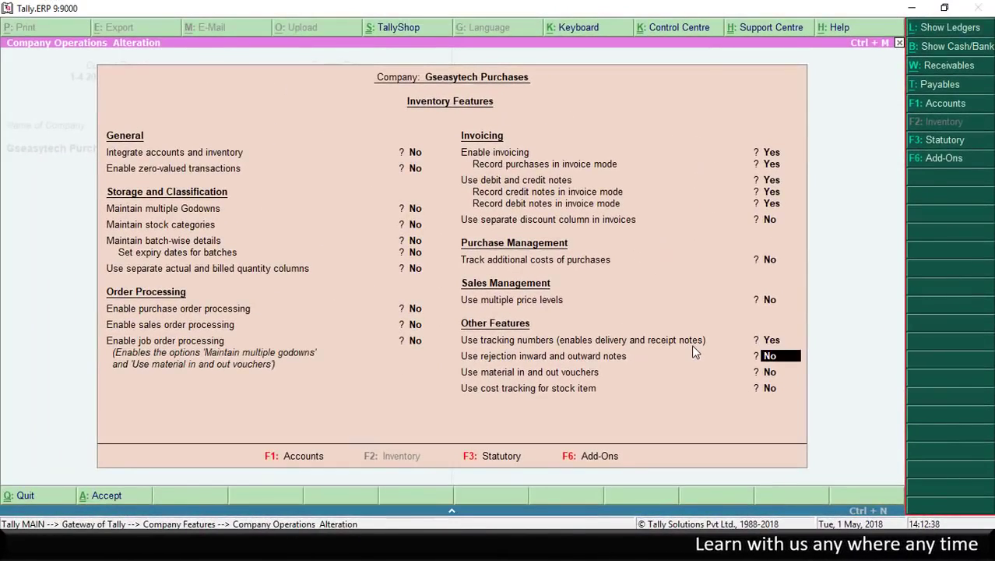
key("Return")
key("Return")
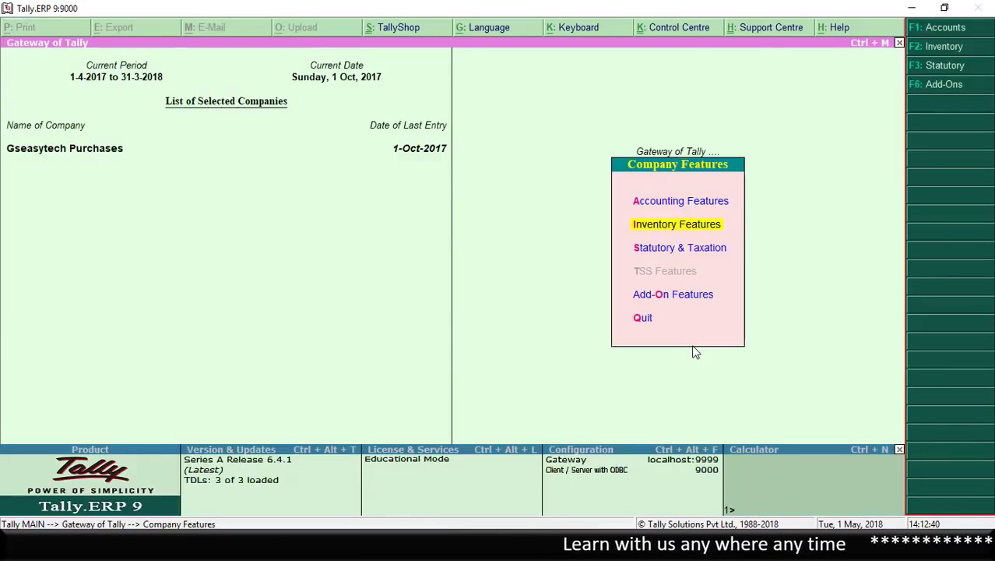
key("Escape")
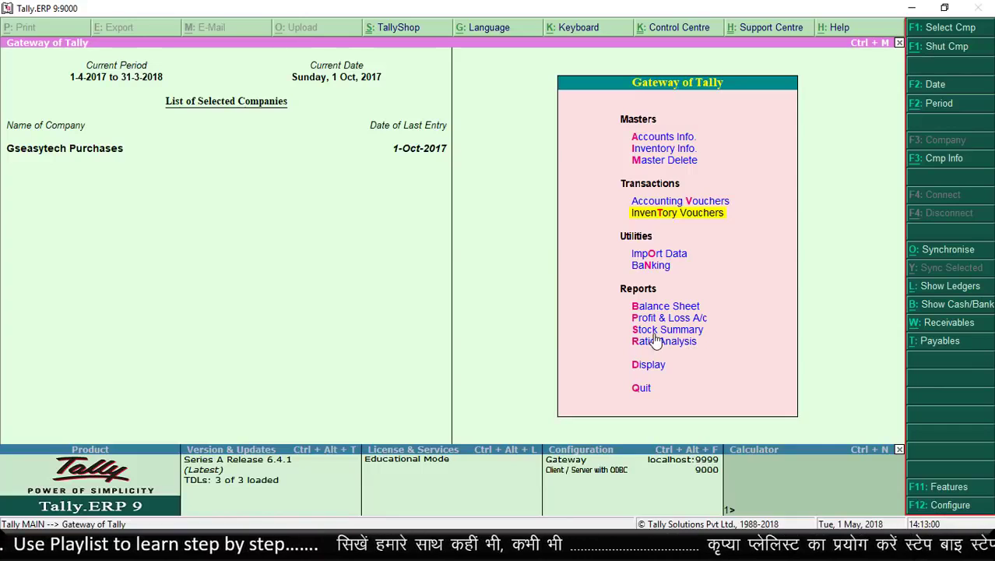
- Examine the detailed Stock Summary for each item's closing quantity, rate and value, and close the report
left_click(659, 331)
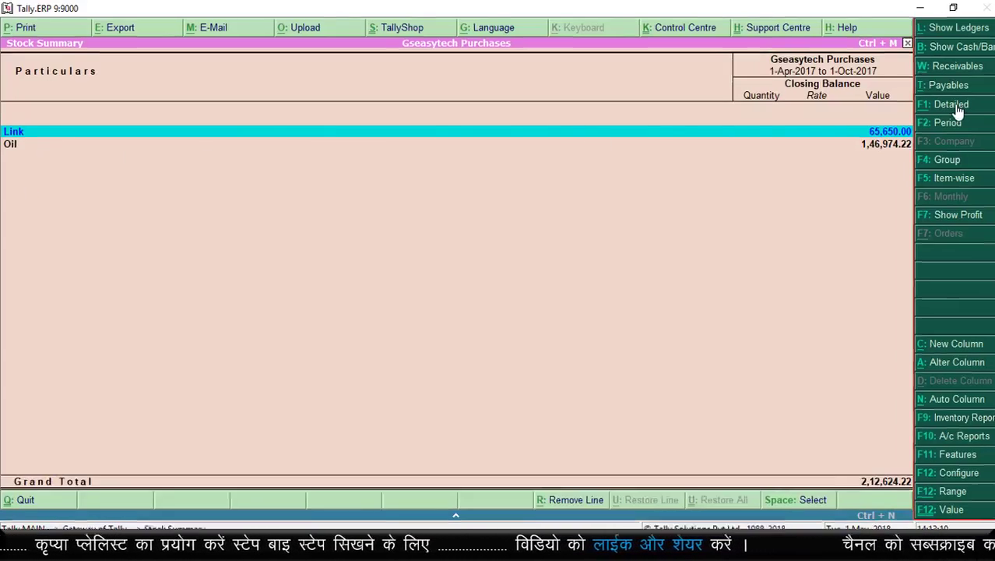
left_click(943, 106)
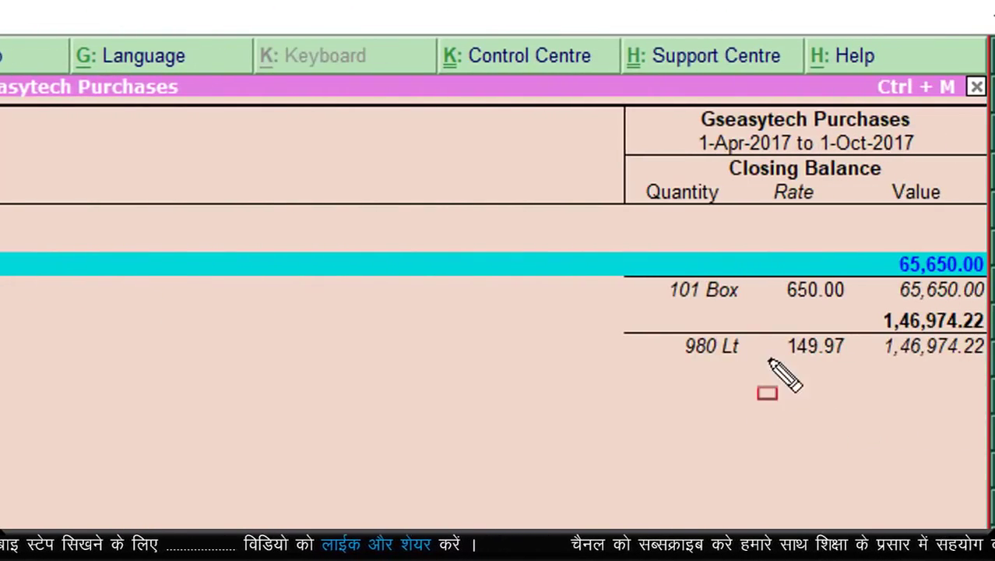
left_click_drag(610, 228, 991, 396)
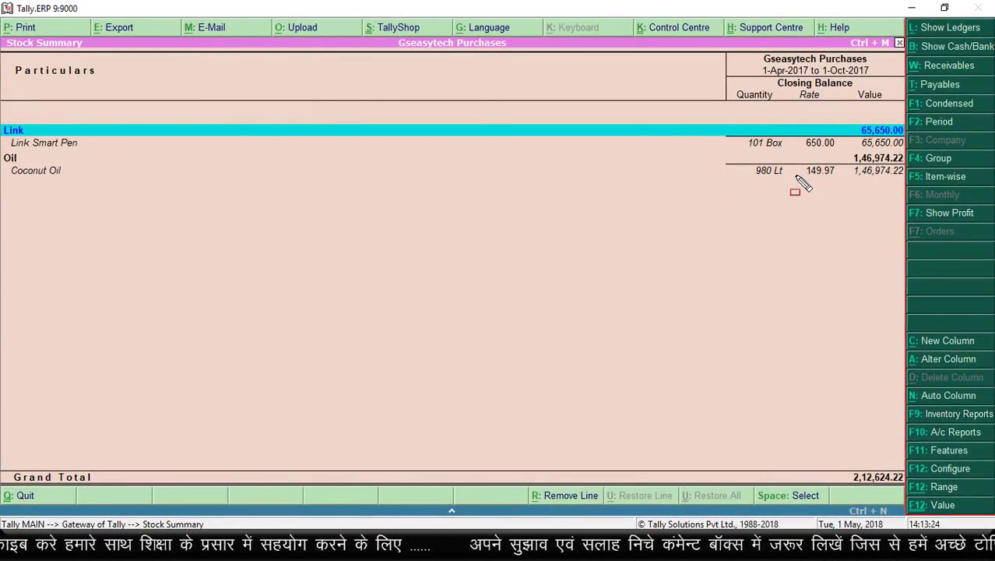
key("Escape")
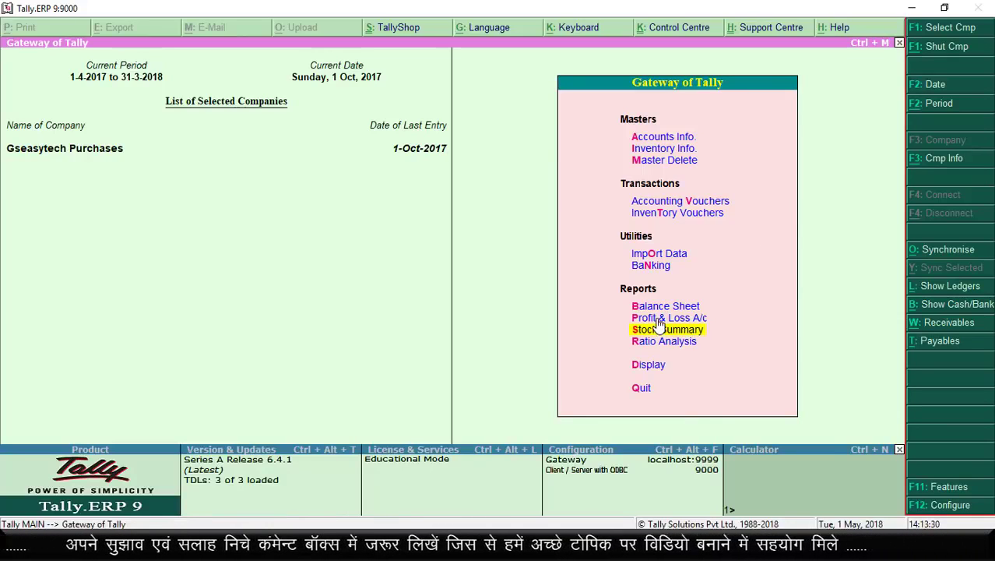
- Check the closing balance in the Coco Pvt ledger account, and return to the Gateway of Tally
left_click(650, 367)
key("Return")
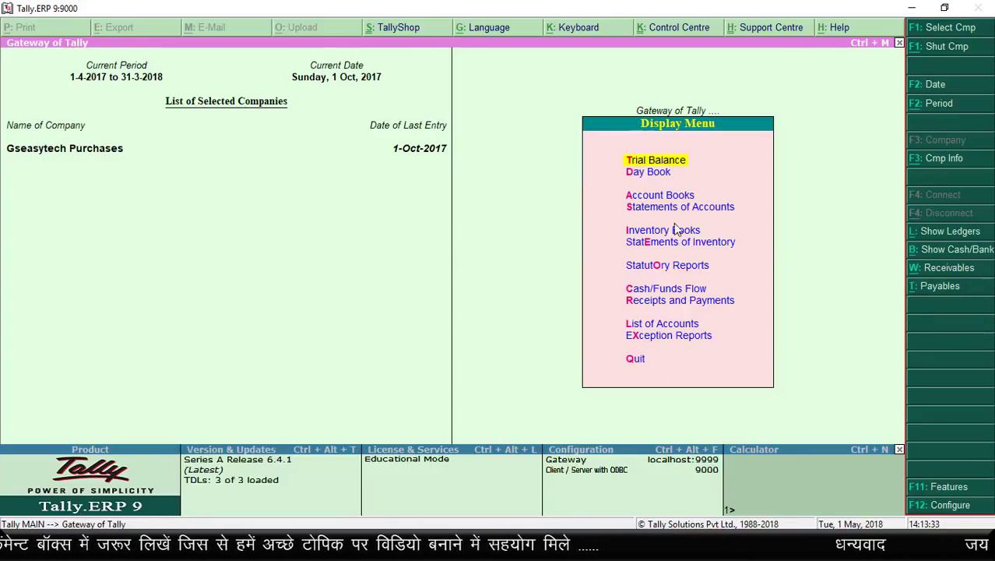
key("a")
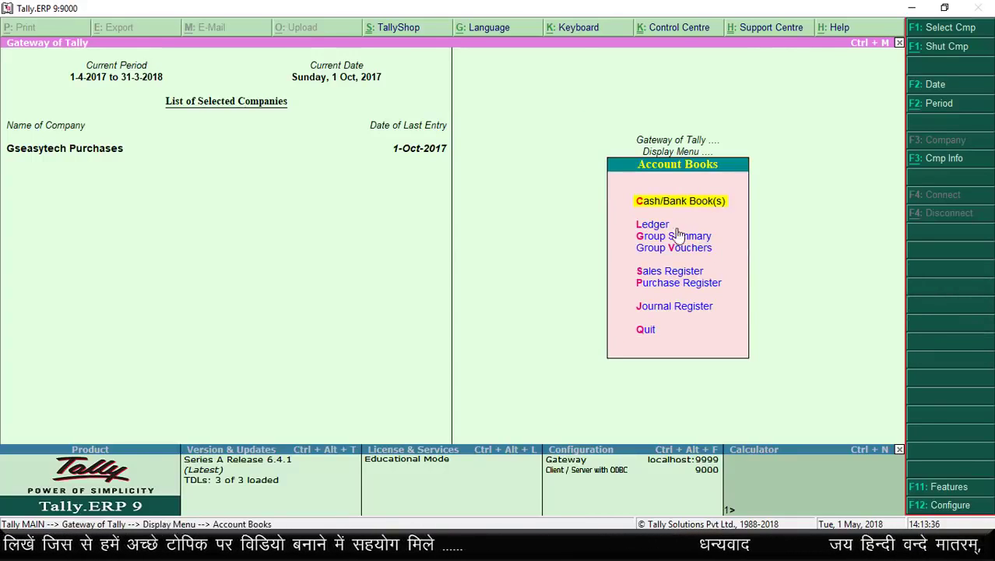
left_click(668, 228)
key("Return")
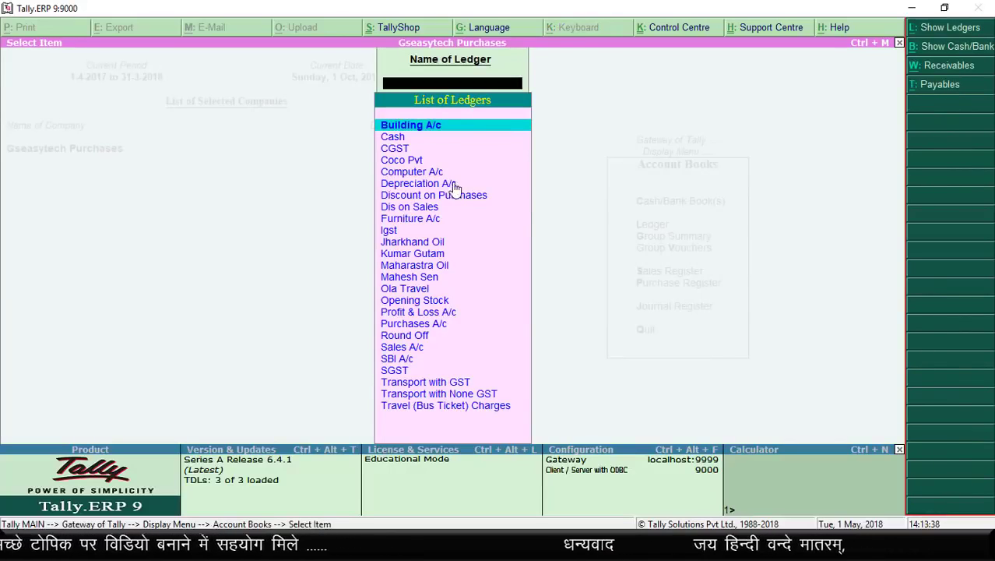
left_click(409, 162)
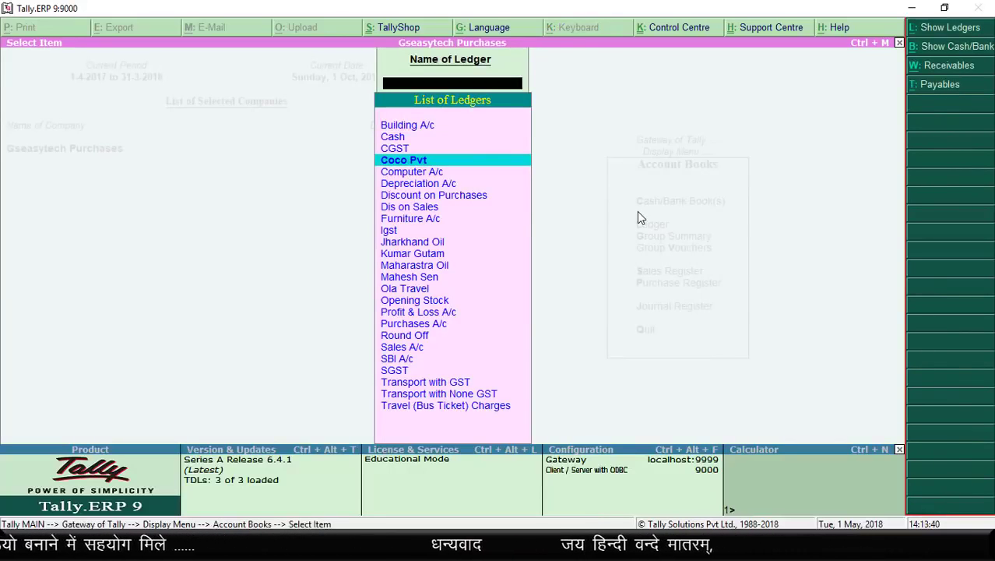
key("Return")
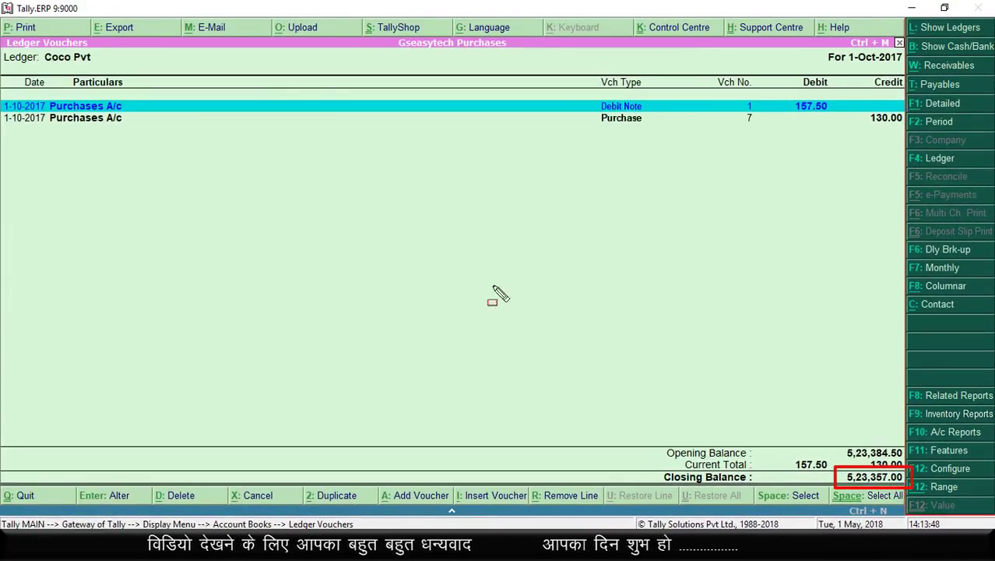
key("Escape")
key("Escape")
key("Escape")
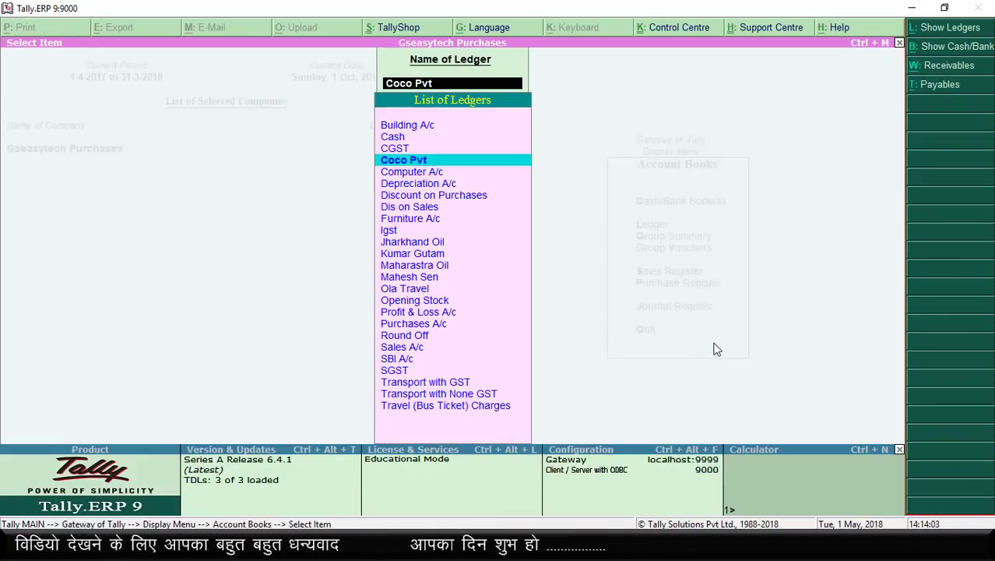
key("Escape")
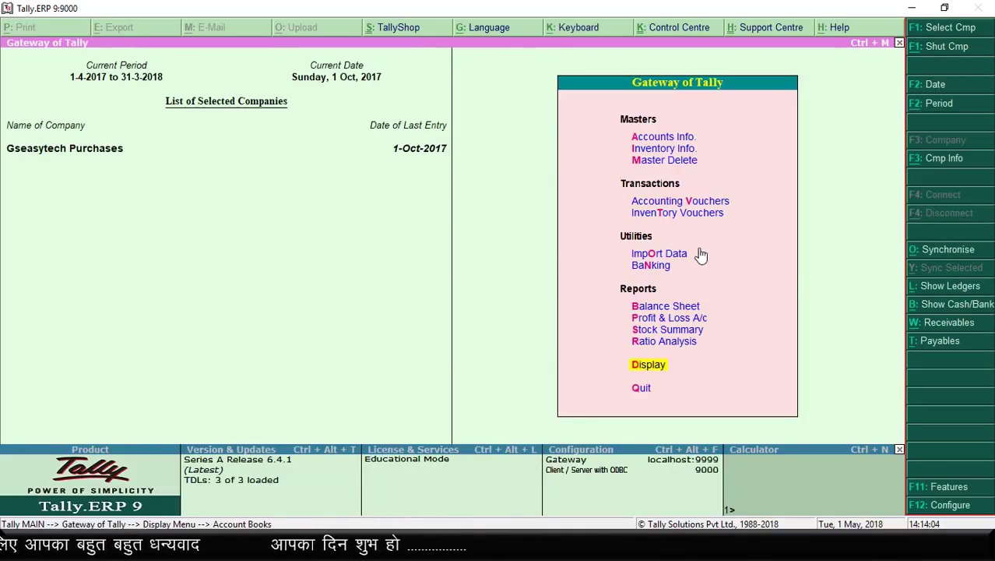
- Start a Receipt Note inventory voucher with the reference number cocrc01
left_click(692, 215)
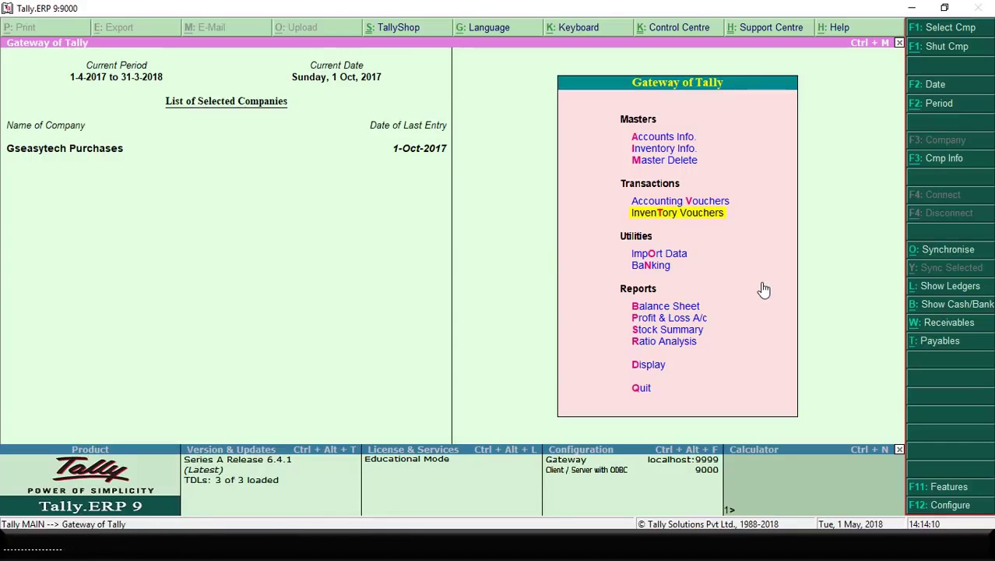
key("Return")
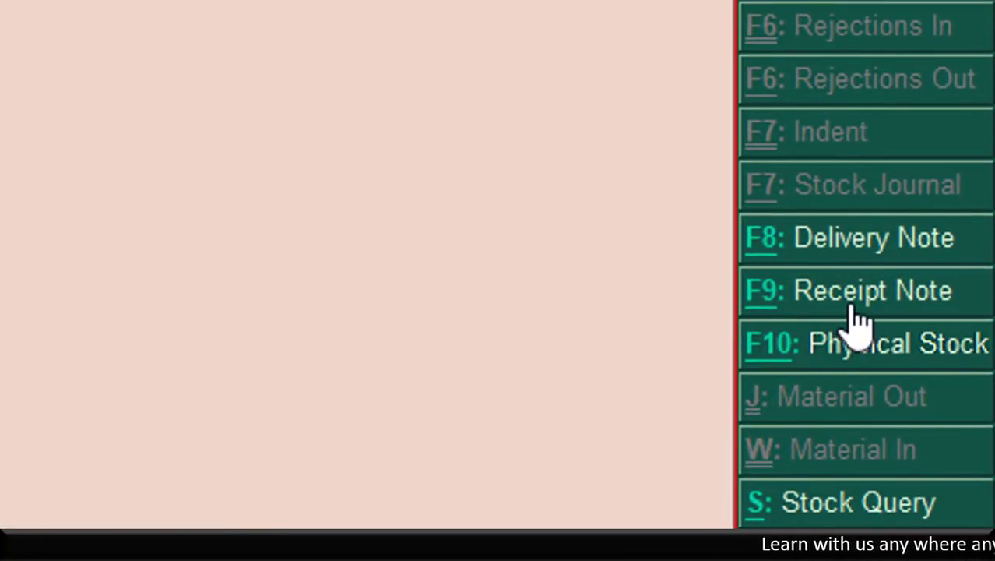
left_click(856, 311)
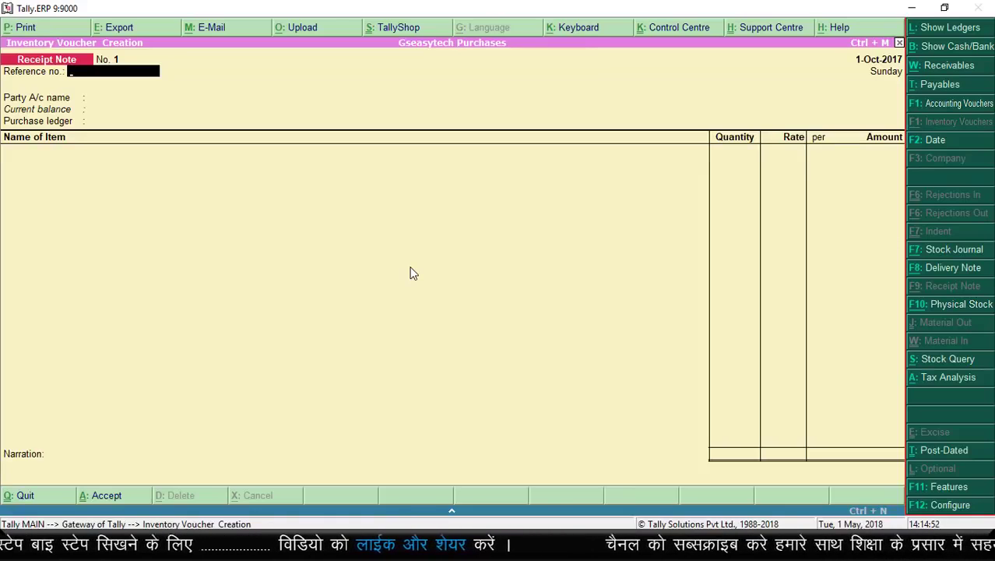
type("cocrc")
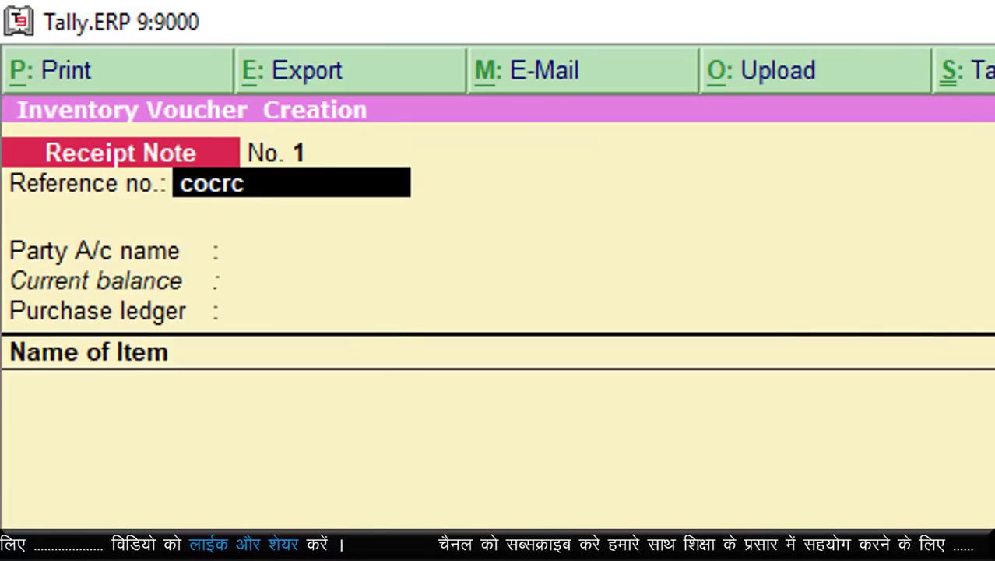
type("01")
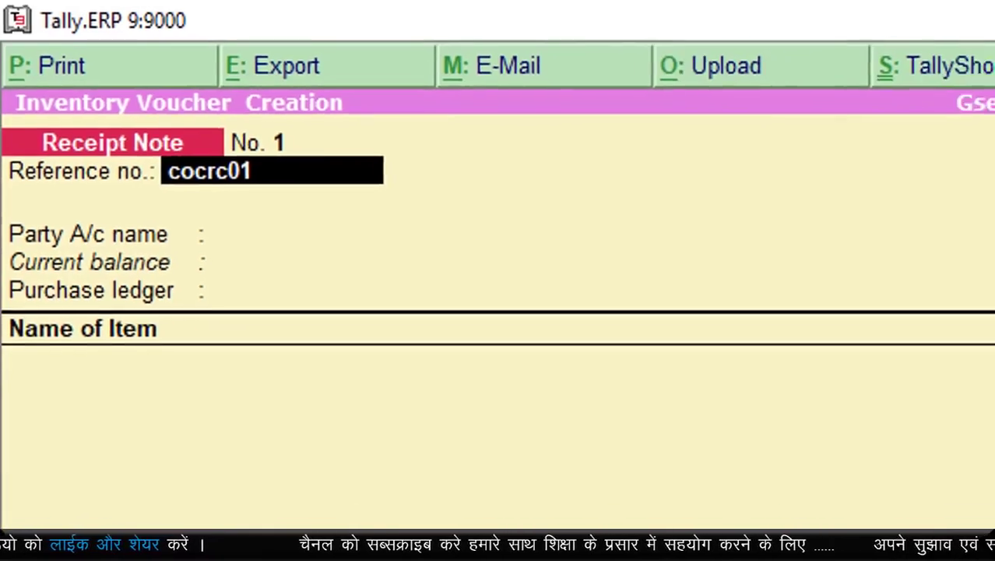
key("Return")
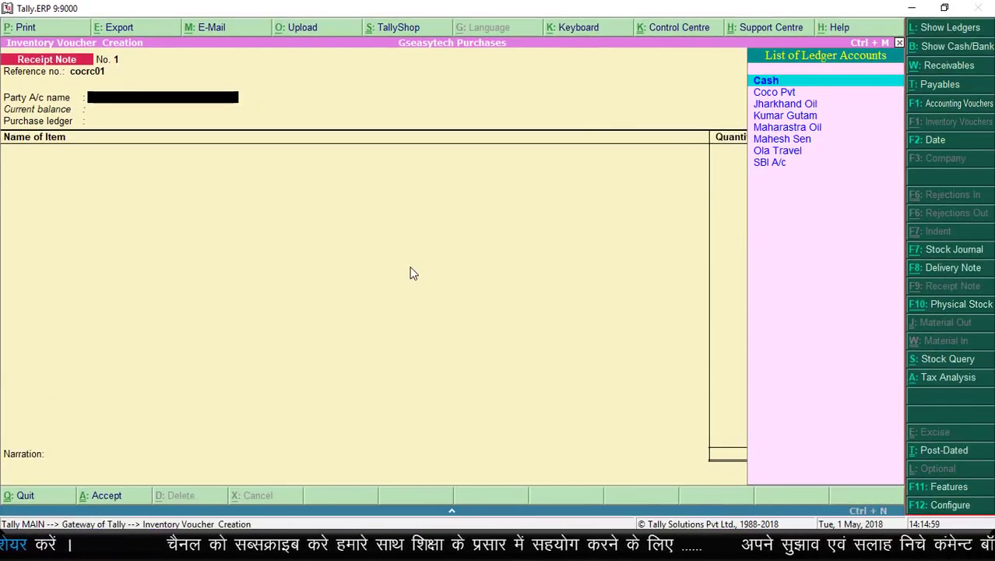
- Set the receipt note's party account to Coco Pvt with its default supplier details, and the purchase ledger to Purchases A/c
type("C")
key("Down")
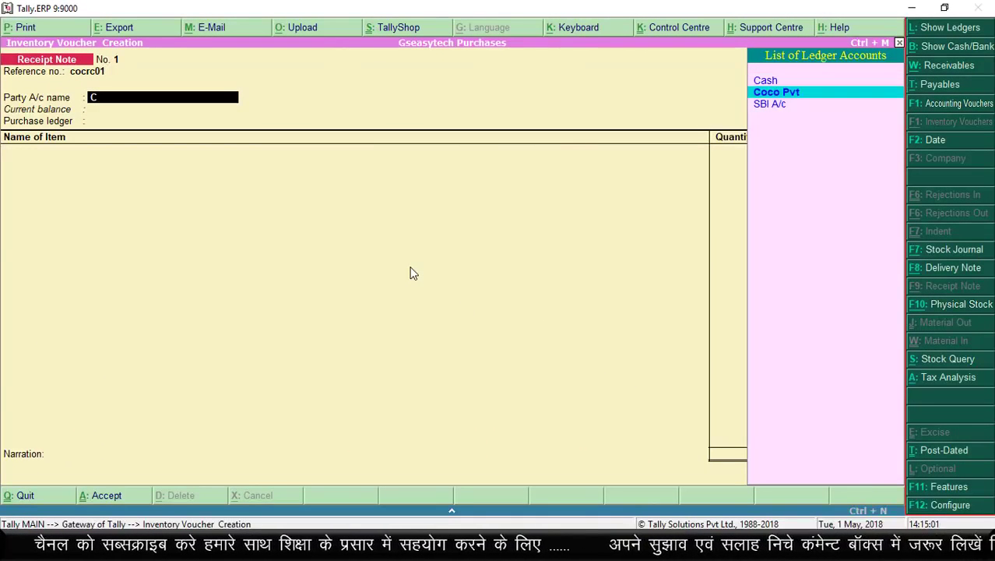
key("Return")
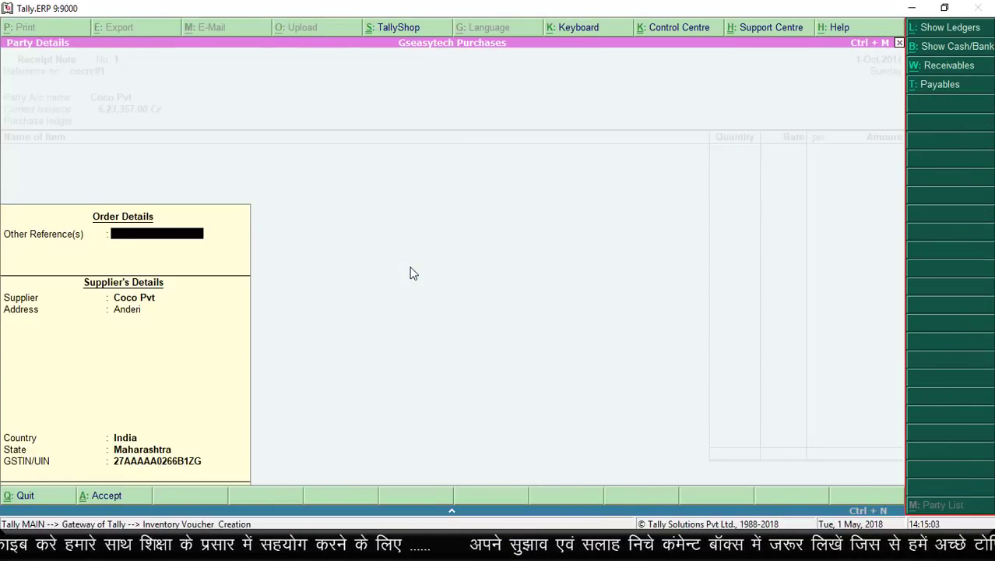
key("Return")
key("Return")
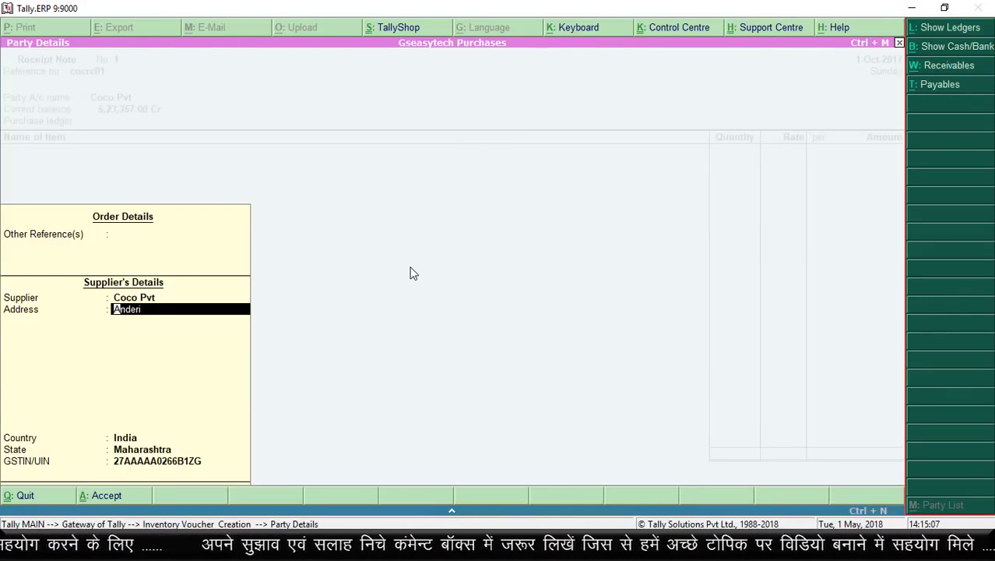
key("Return")
key("Return")
key("Return")
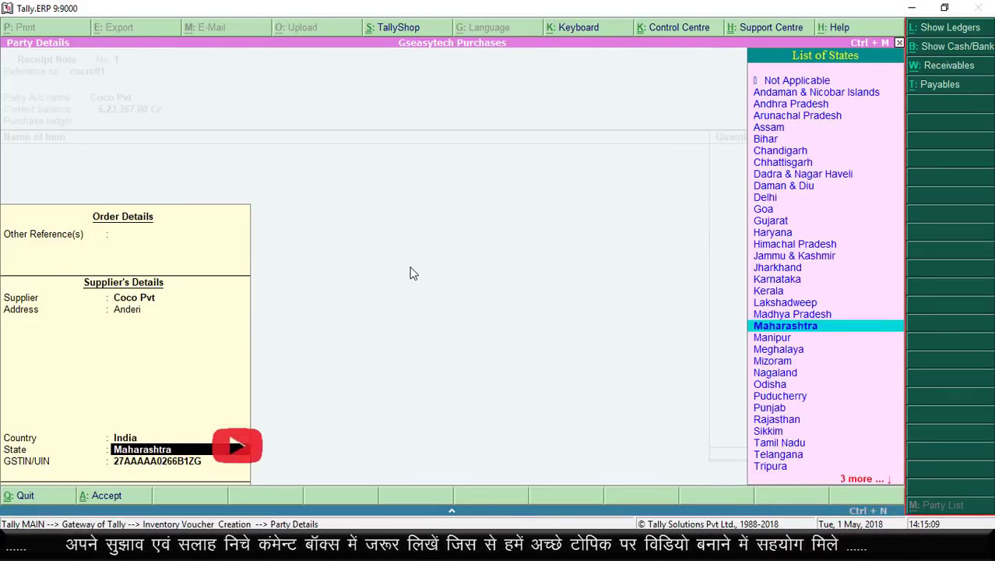
key("Return")
key("Return")
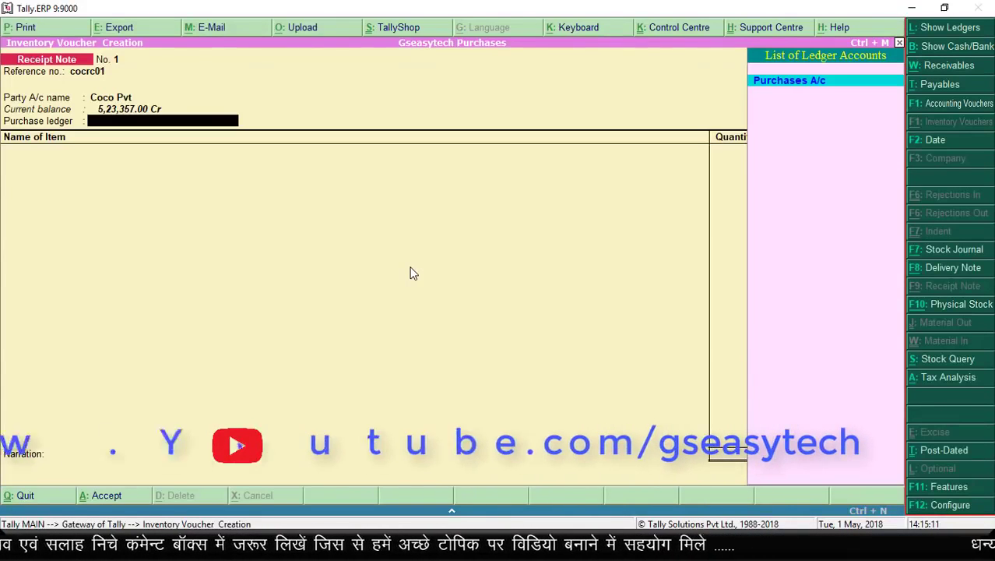
key("Return")
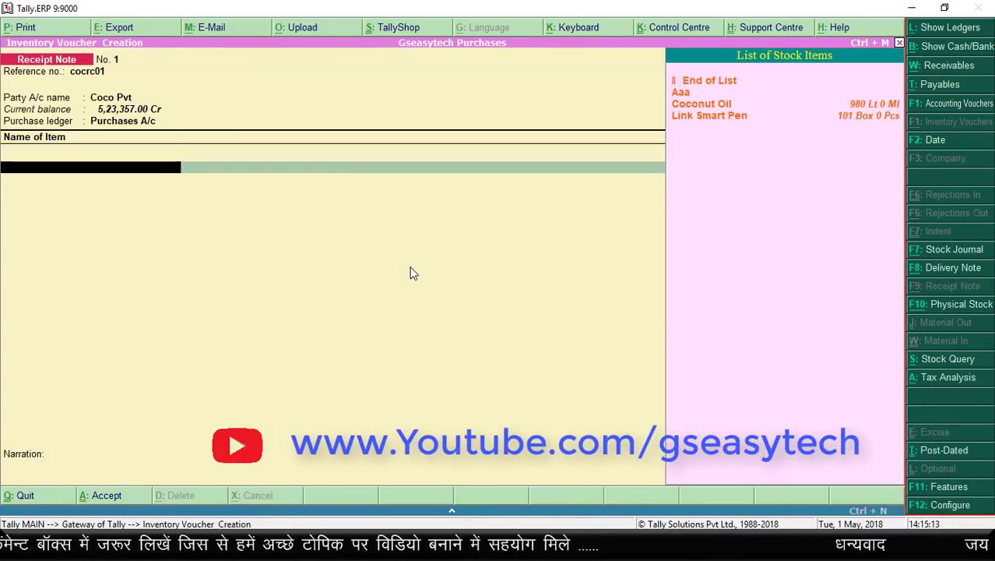
- Add Coconut Oil to the receipt note under tracking number cocrc01, with a quantity of 1 Lt at a rate of 200 per Lt
key("Down")
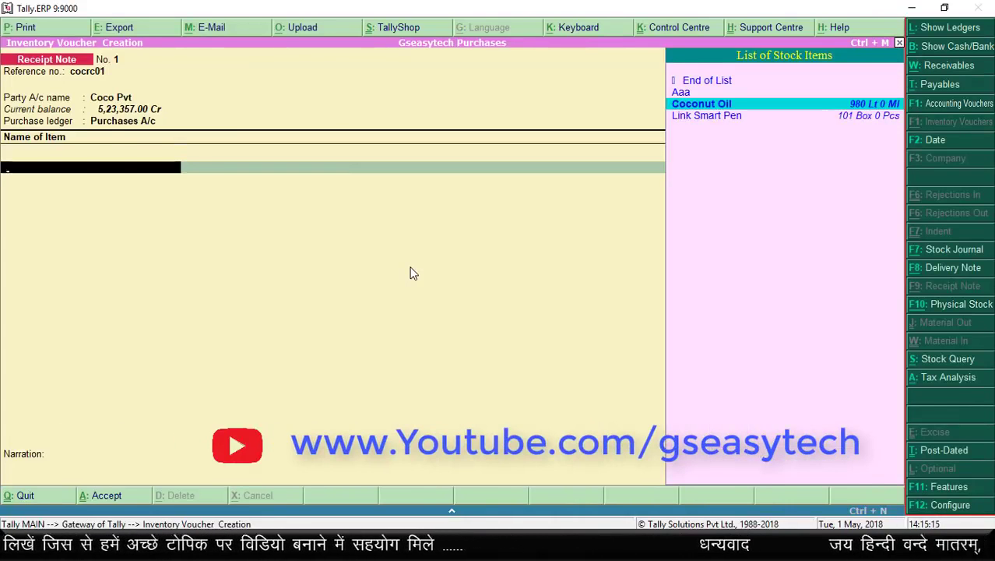
key("Return")
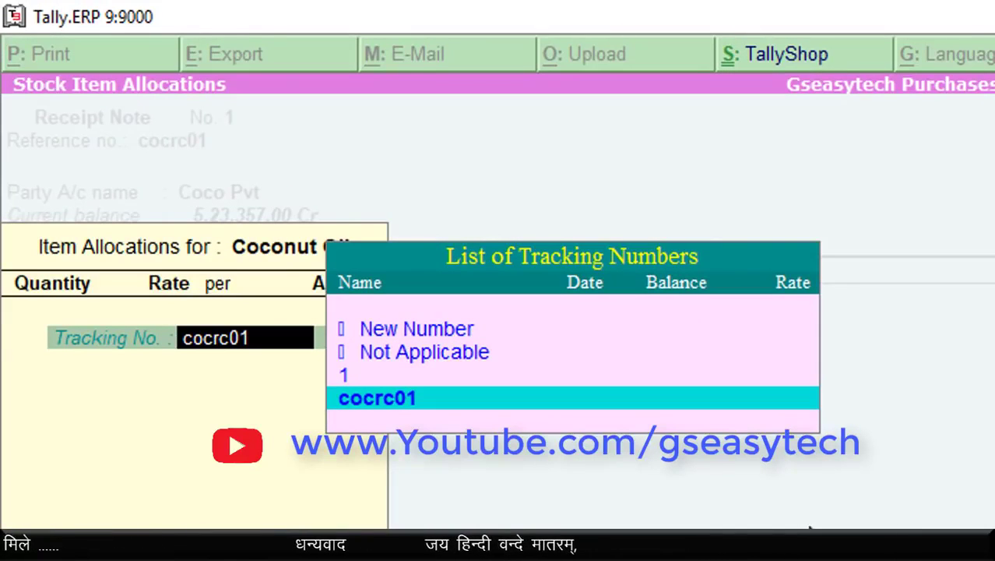
key("Return")
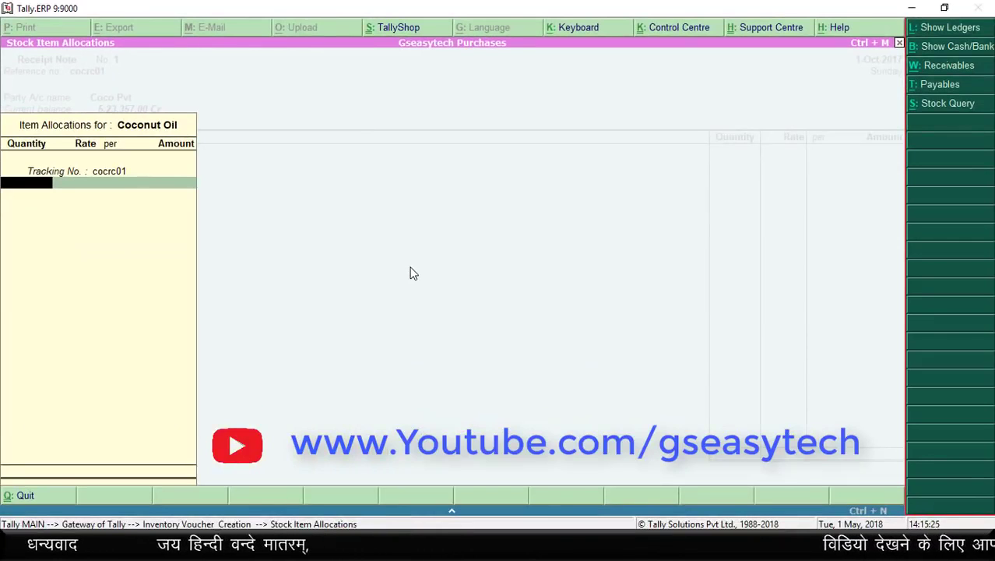
type("1")
key("Return")
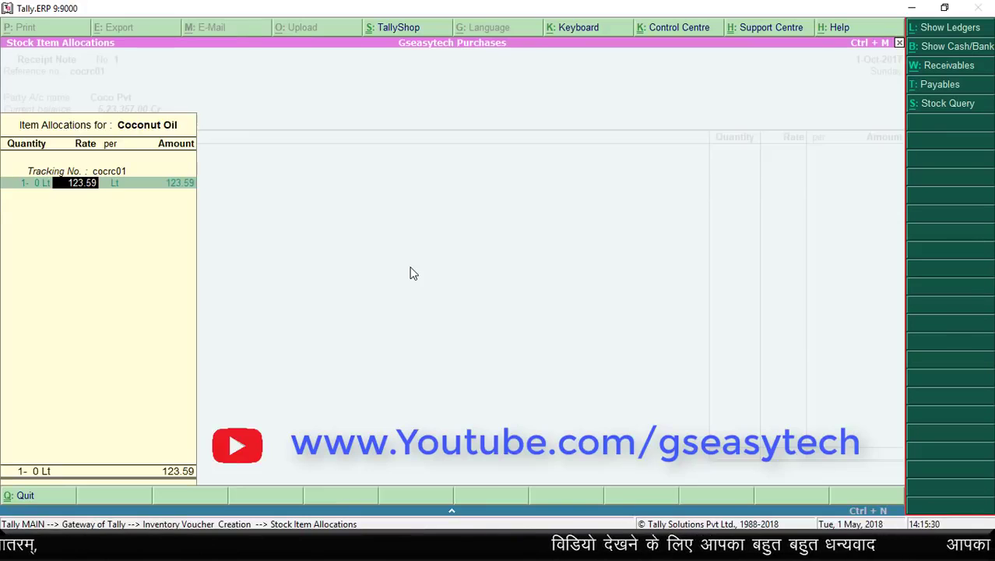
type("200")
key("Return")
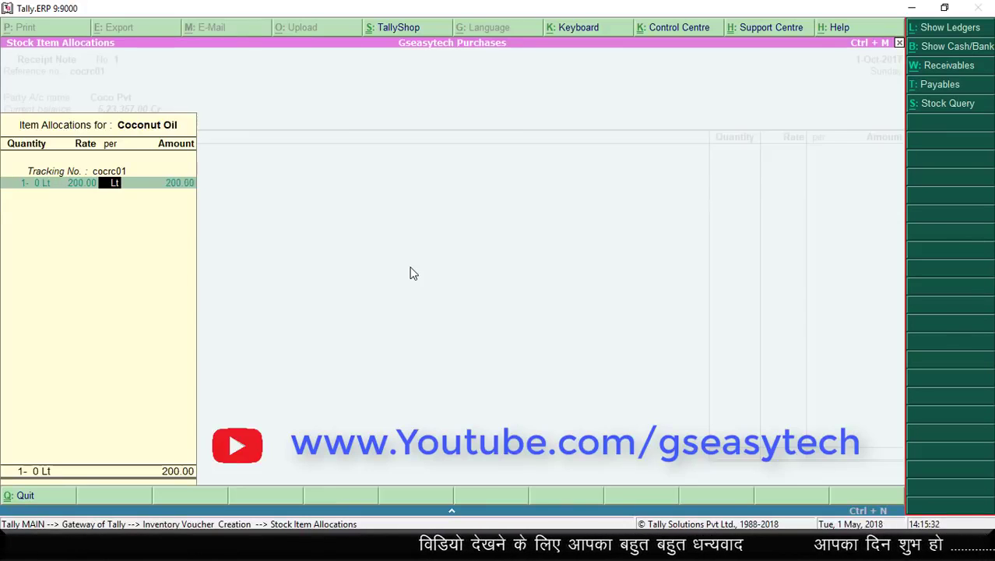
key("Return")
key("Return")
key("Return")
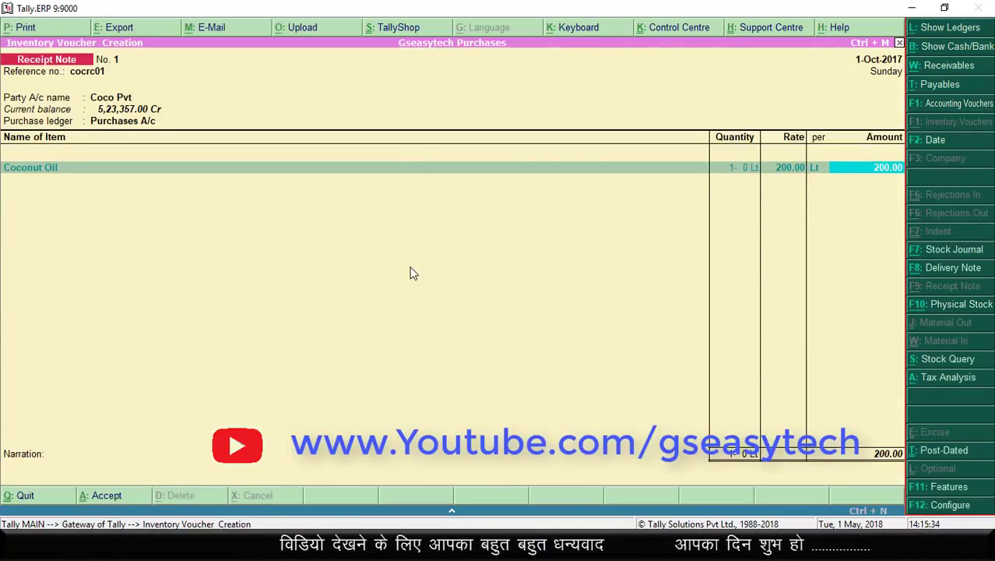
- Add Link Smart Pen to the receipt note under tracking number cocrc01, with a quantity of 1 Box at a rate of 6.50 per Pcs
key("Return")
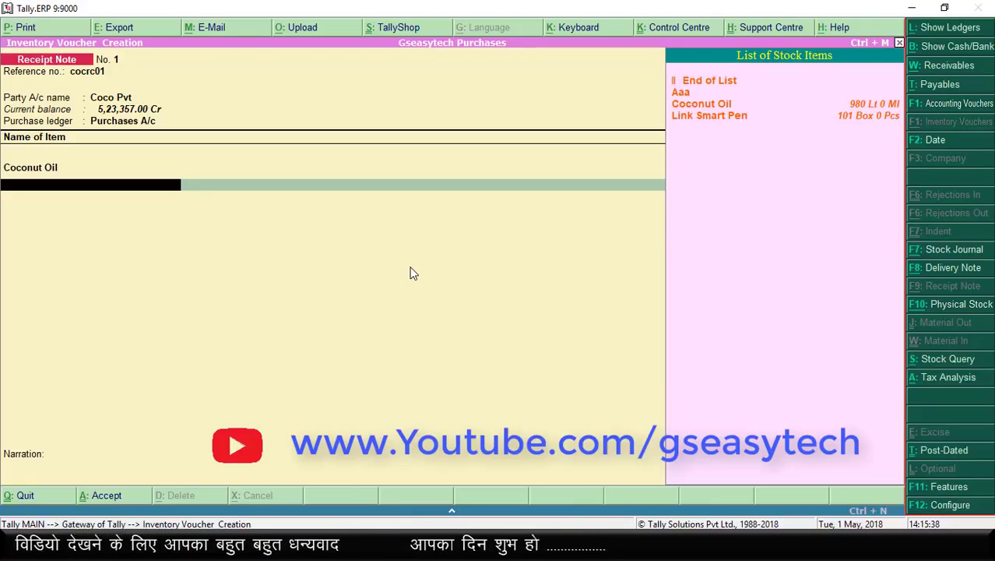
key("Down")
key("Down")
key("Down")
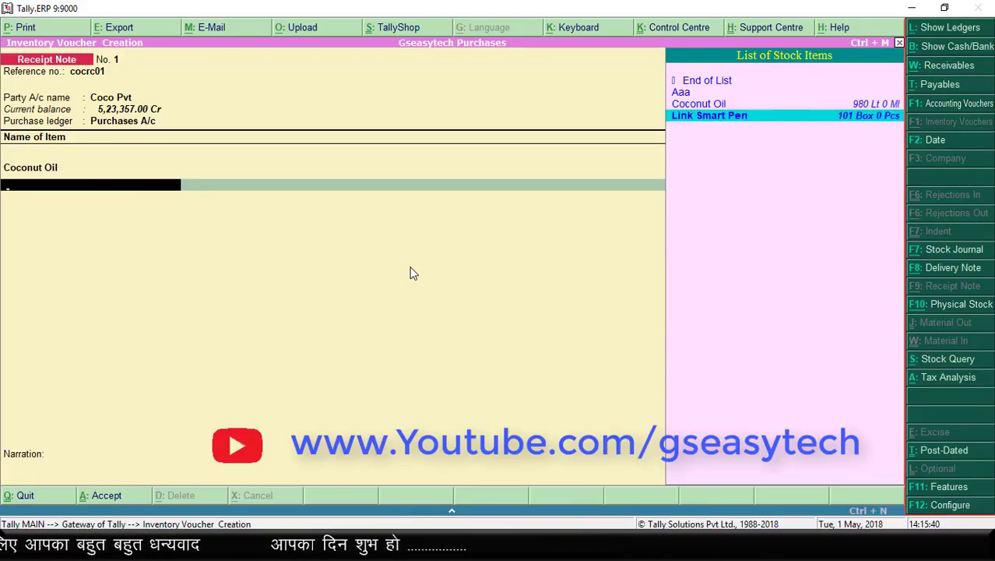
key("Return")
key("Return")
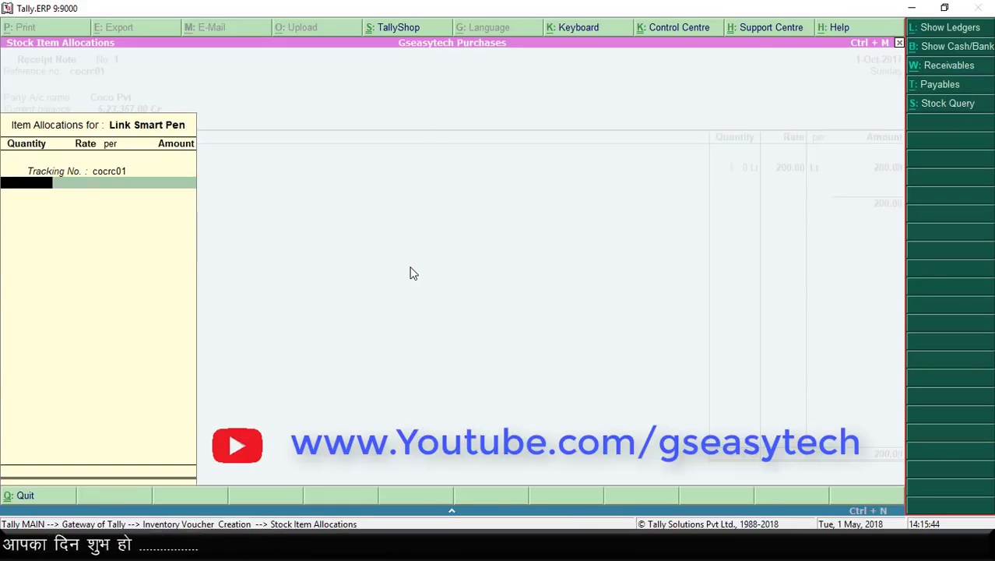
type("1")
key("Return")
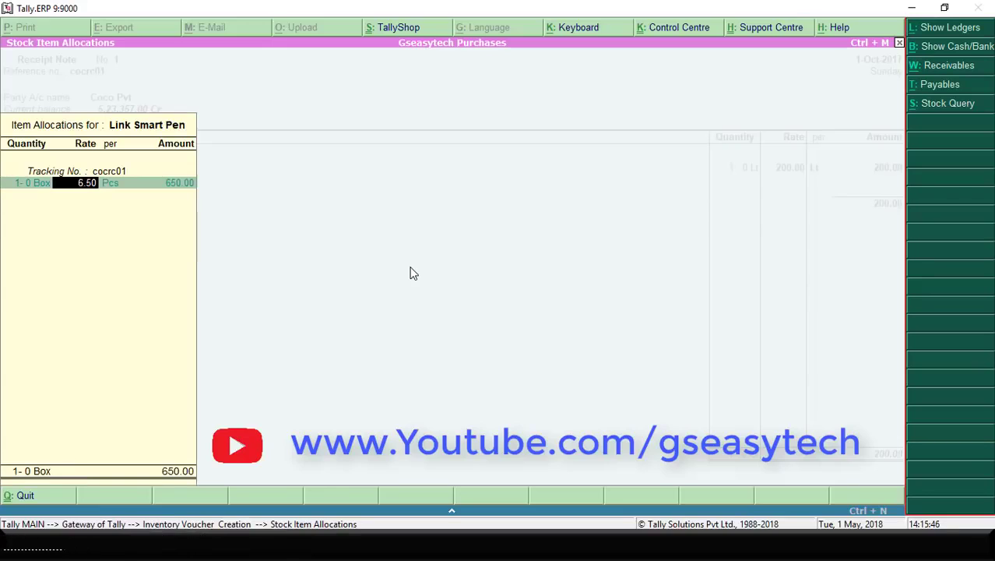
key("Return")
key("Return")
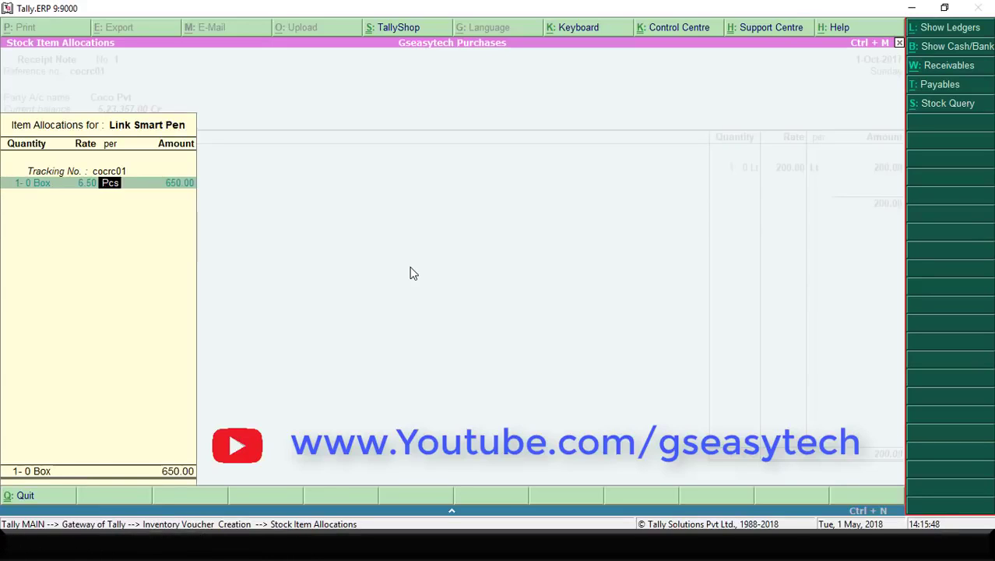
key("Return")
key("Return")
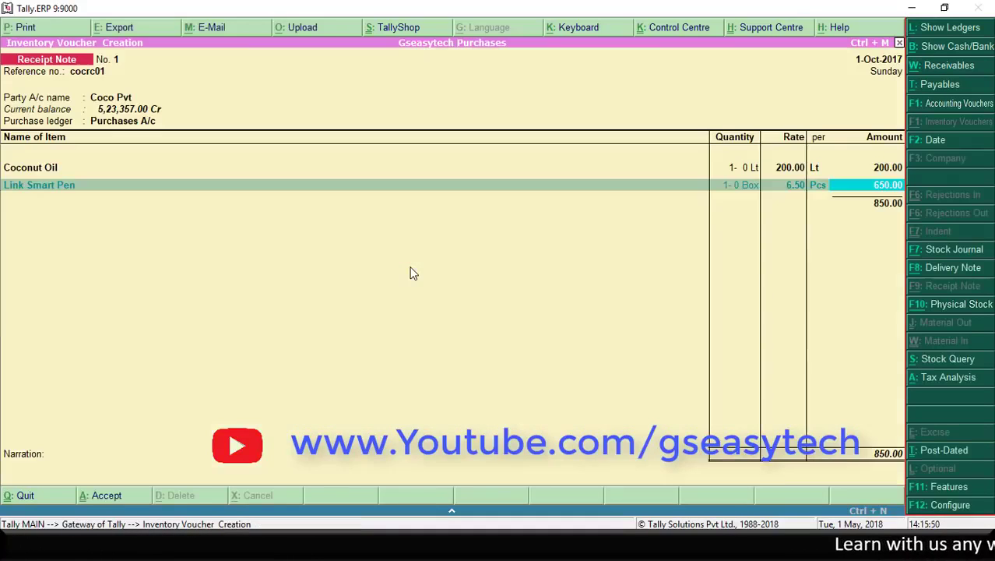
key("Return")
key("Return")
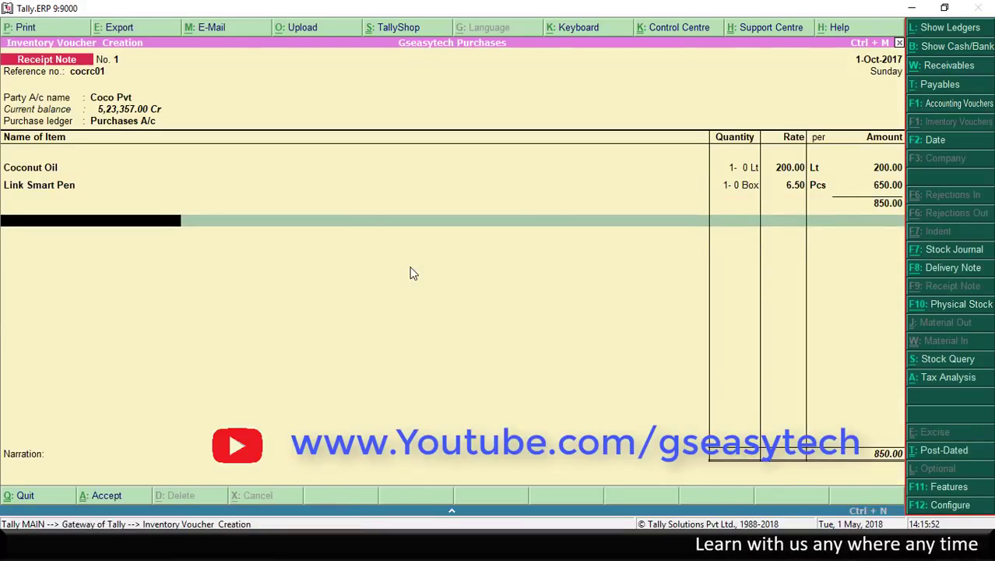
type("C")
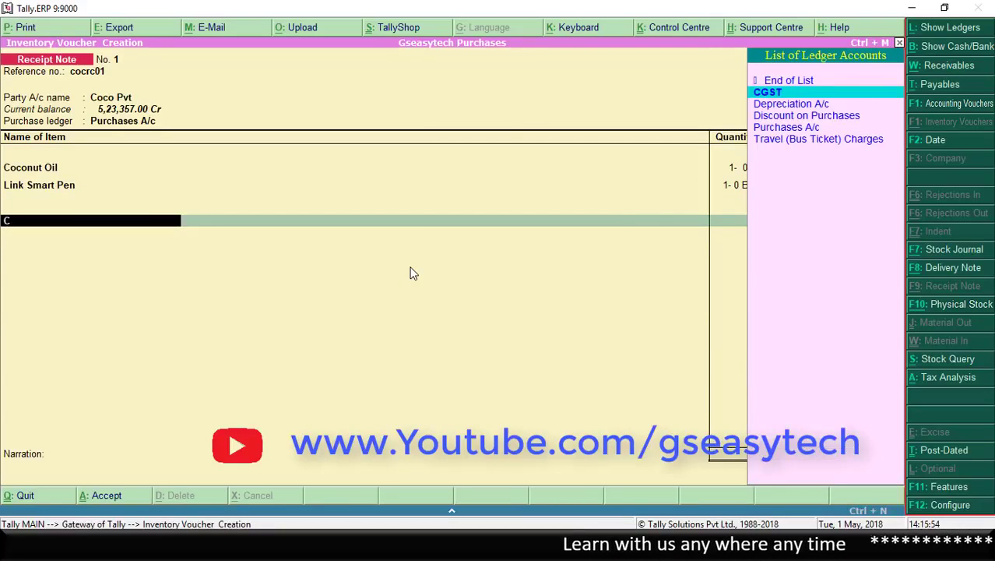
key("Return")
key("Return")
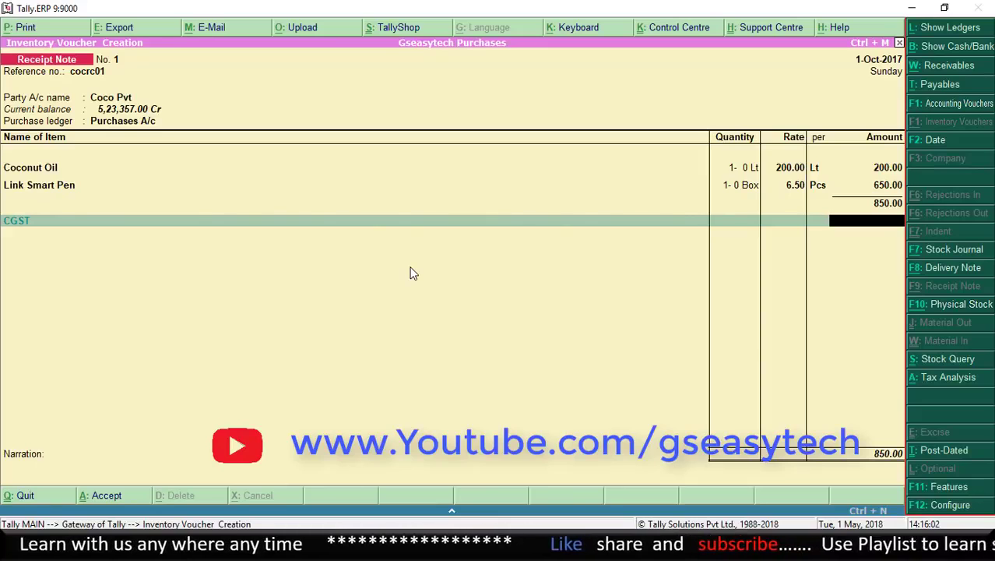
key("BackSpace")
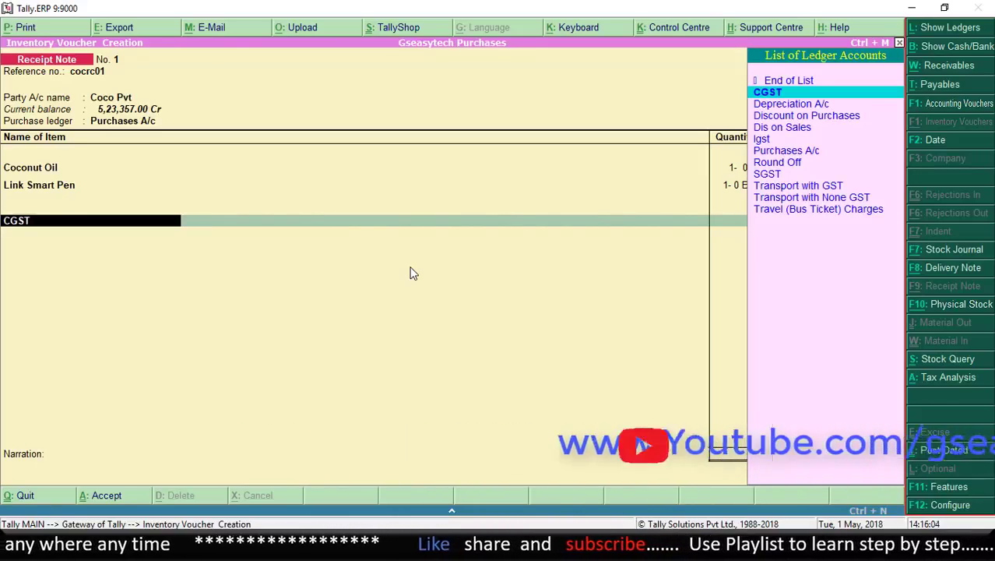
- Add the Igst ledger with its calculated amount to the receipt note, leave the narration blank, and save the voucher
type("i")
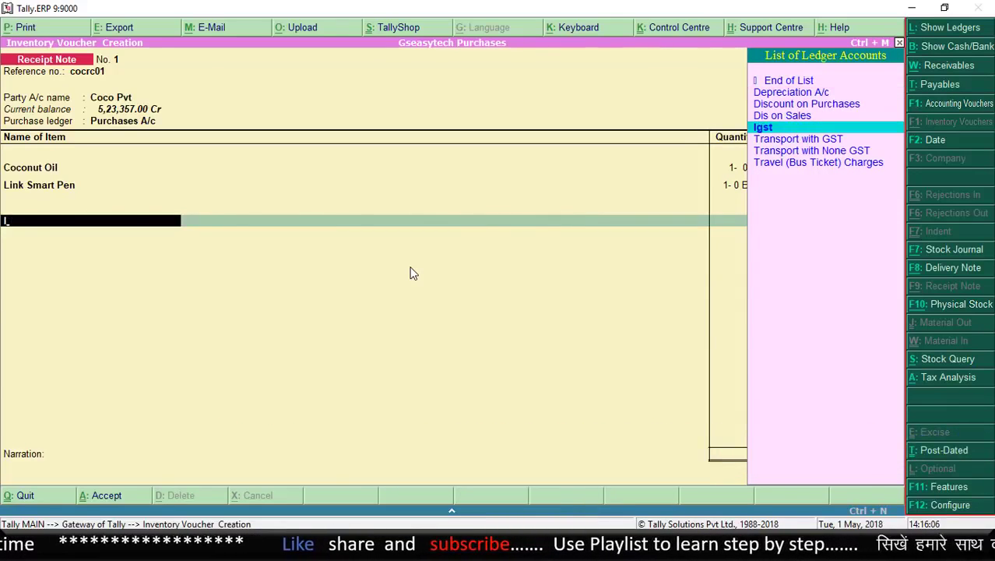
key("Return")
key("Return")
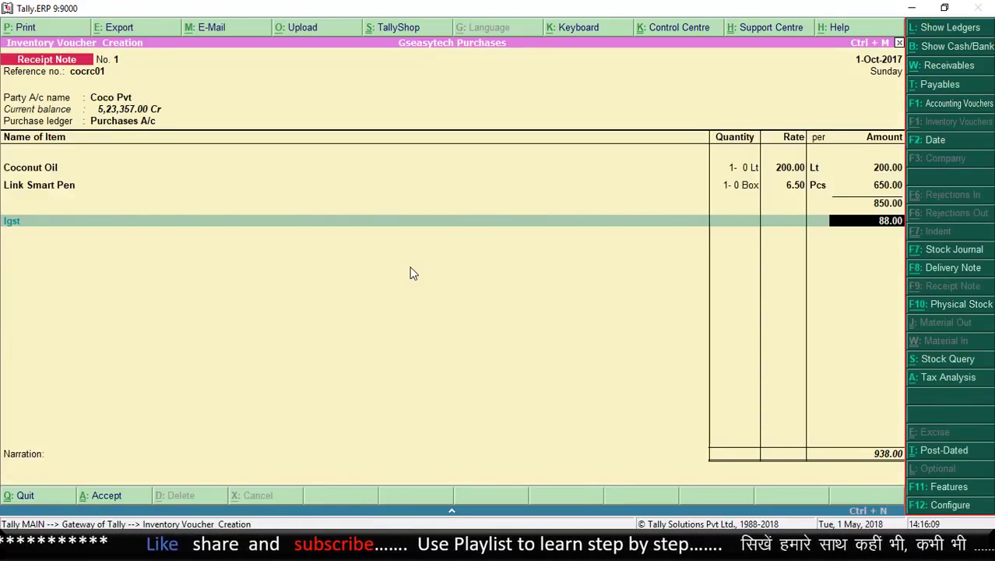
key("Return")
key("Return")
key("Return")
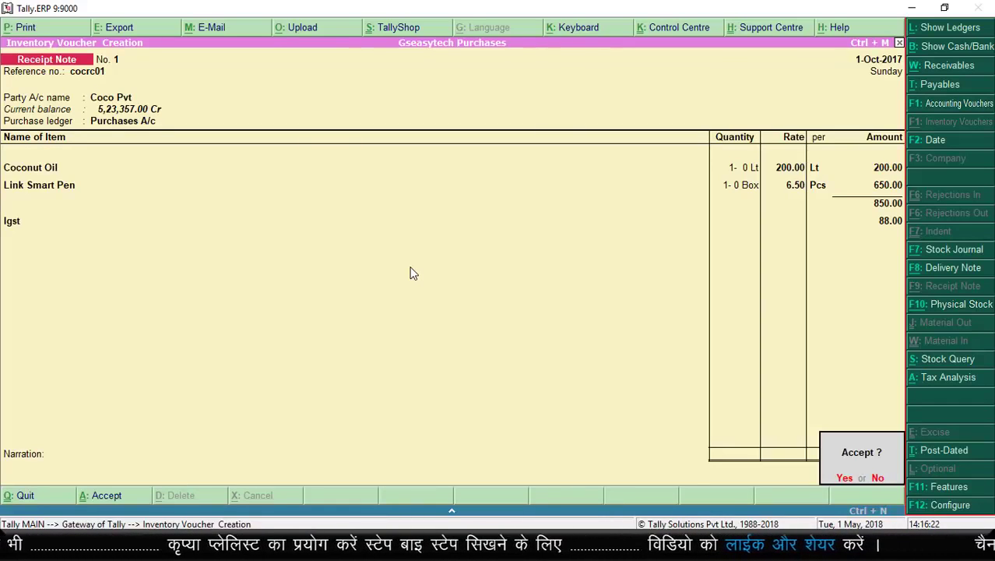
key("y")
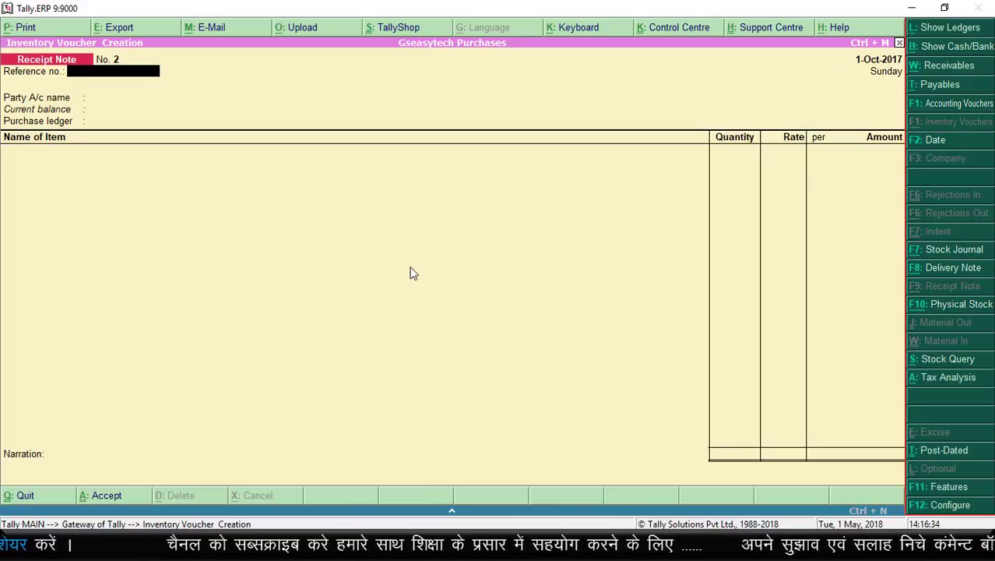
- Leave voucher entry and check the closing quantities of the Link and Oil stock in the detailed Stock Summary
key("Escape")
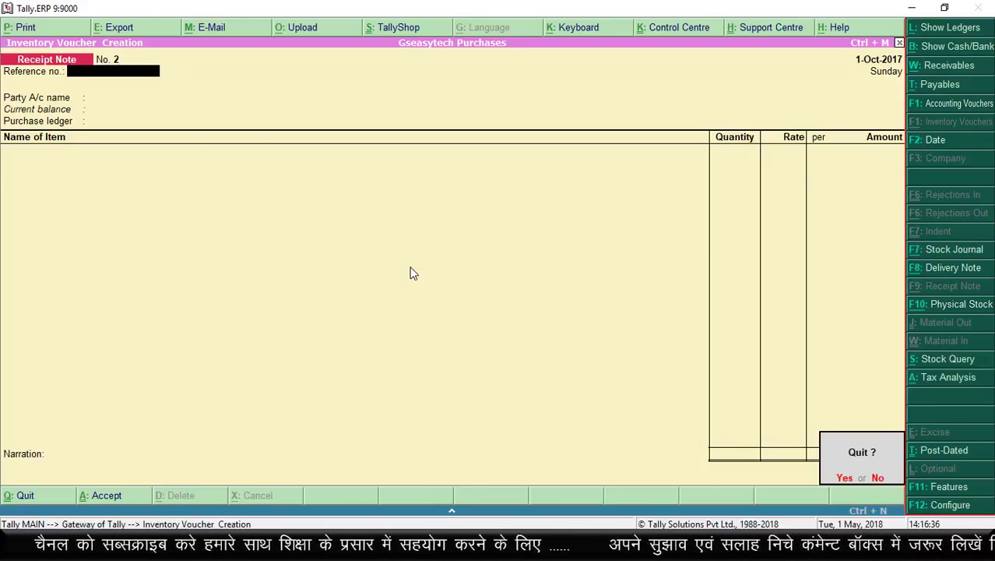
key("Return")
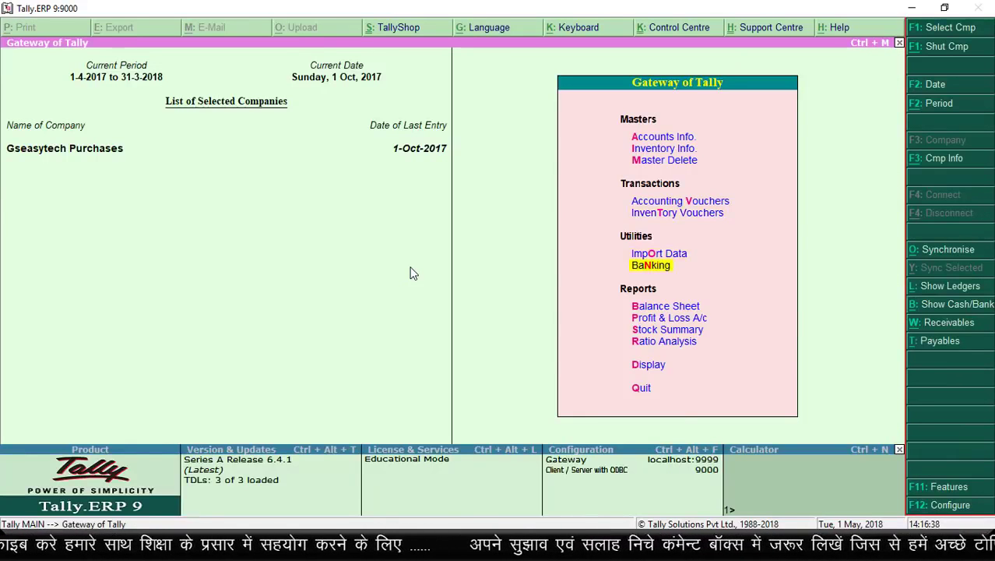
key("Return")
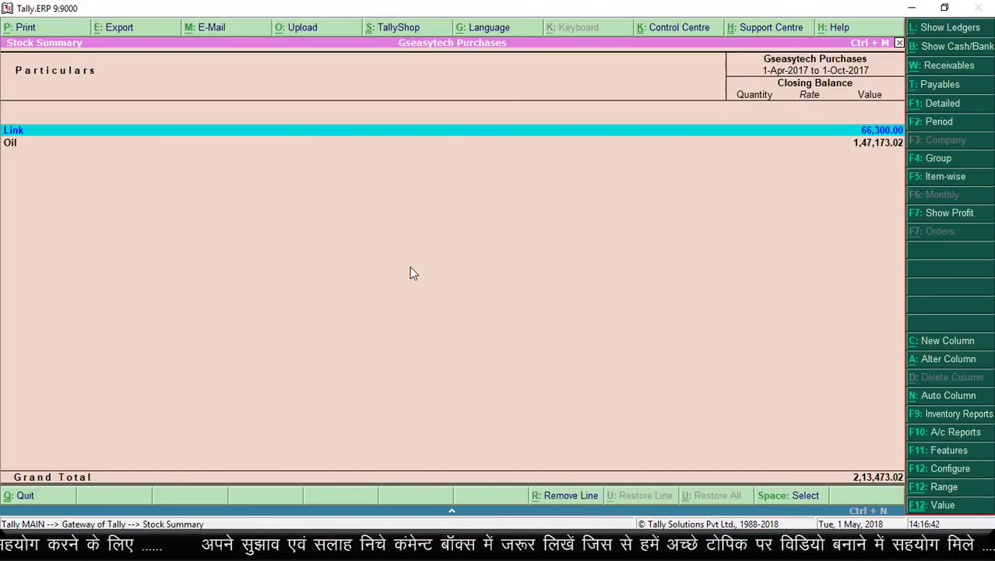
key("alt+F1")
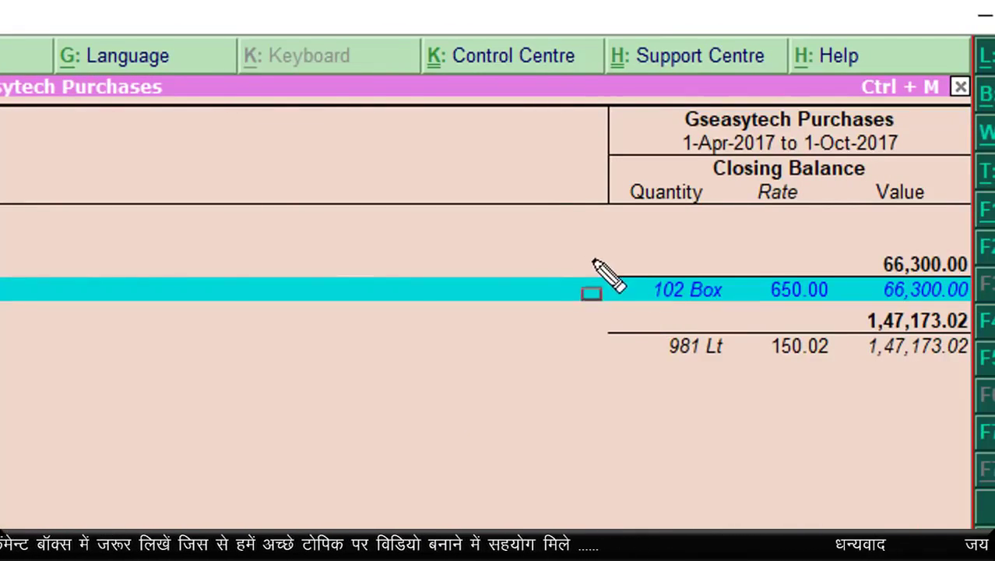
mouse_move(581, 249)
left_mouse_down()
mouse_move(649, 284)
mouse_move(775, 318)
mouse_move(851, 316)
left_mouse_up()
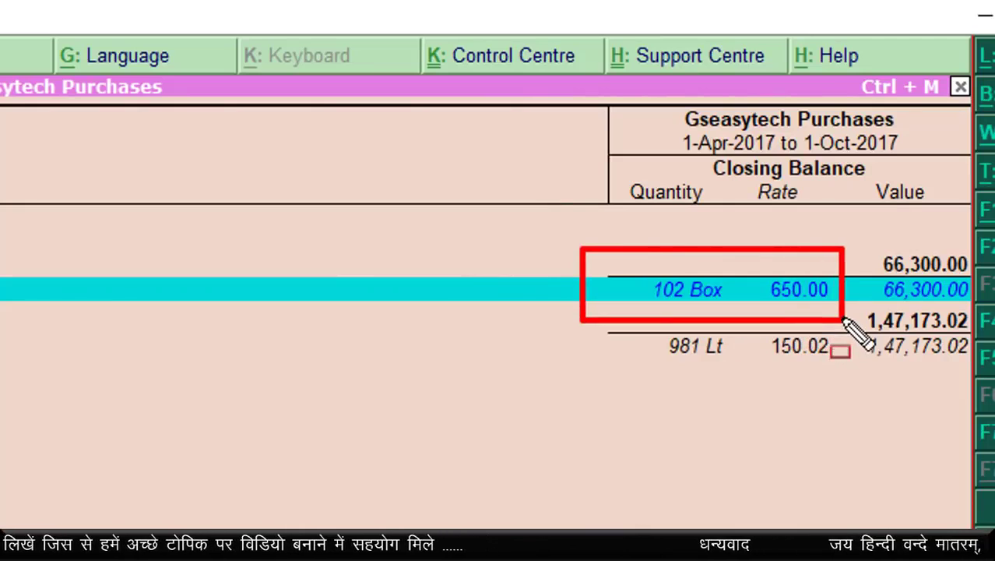
left_click_drag(615, 329, 755, 369)
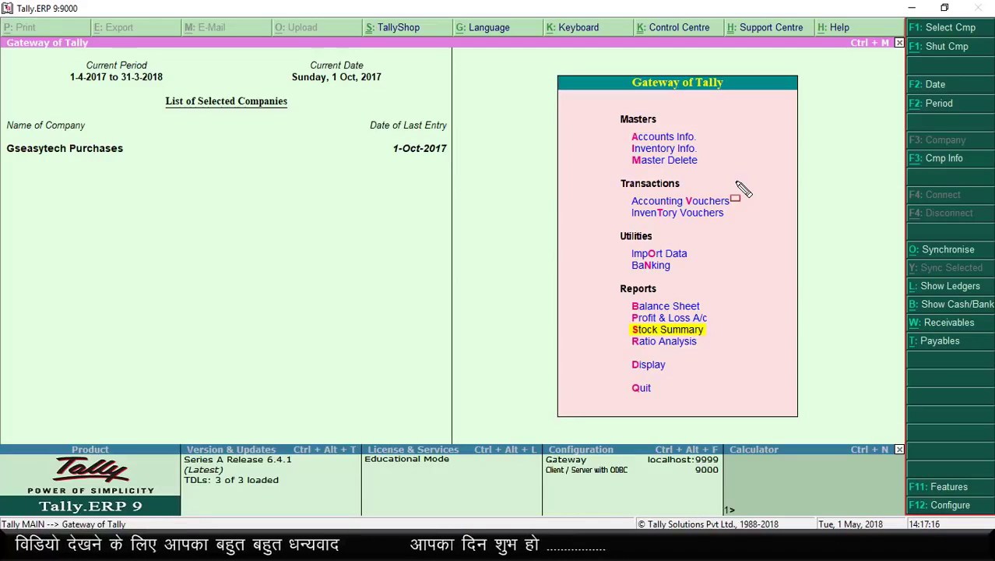
- Review the vouchers and closing balance in the Coco Pvt ledger account, and return to the Gateway of Tally
key("Down")
key("Down")
key("Down")
key("Up")
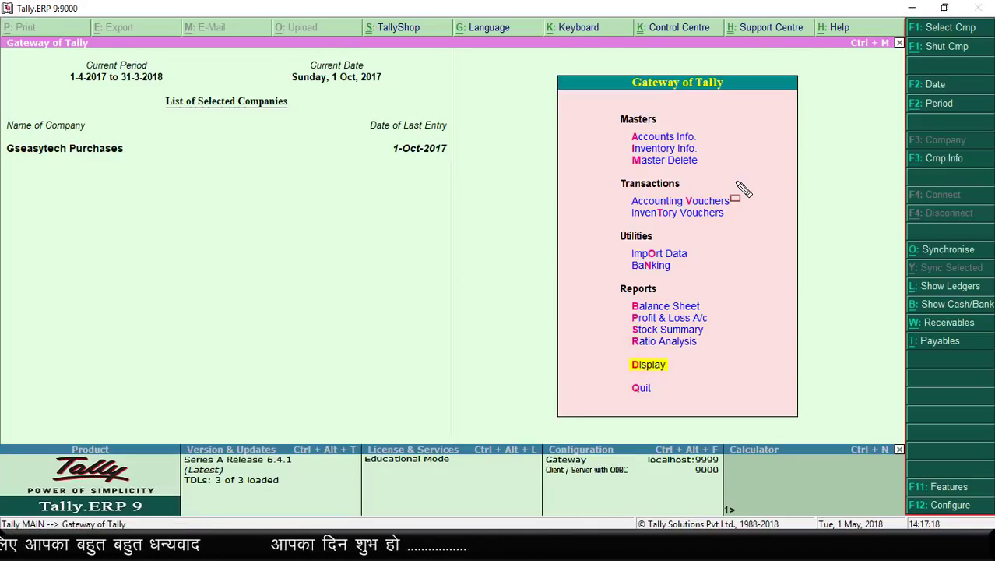
key("Return")
key("Down")
key("Down")
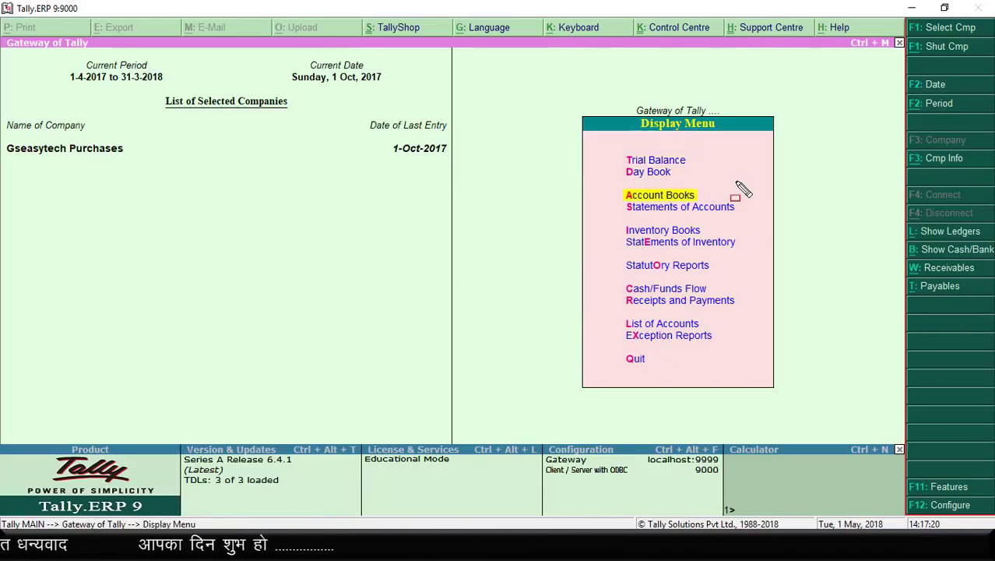
key("Return")
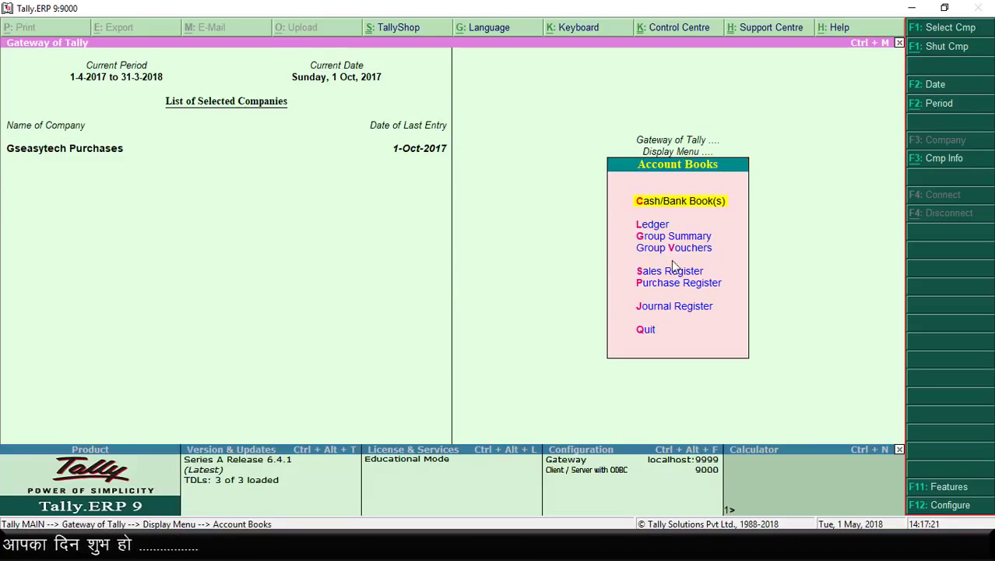
left_click(645, 224)
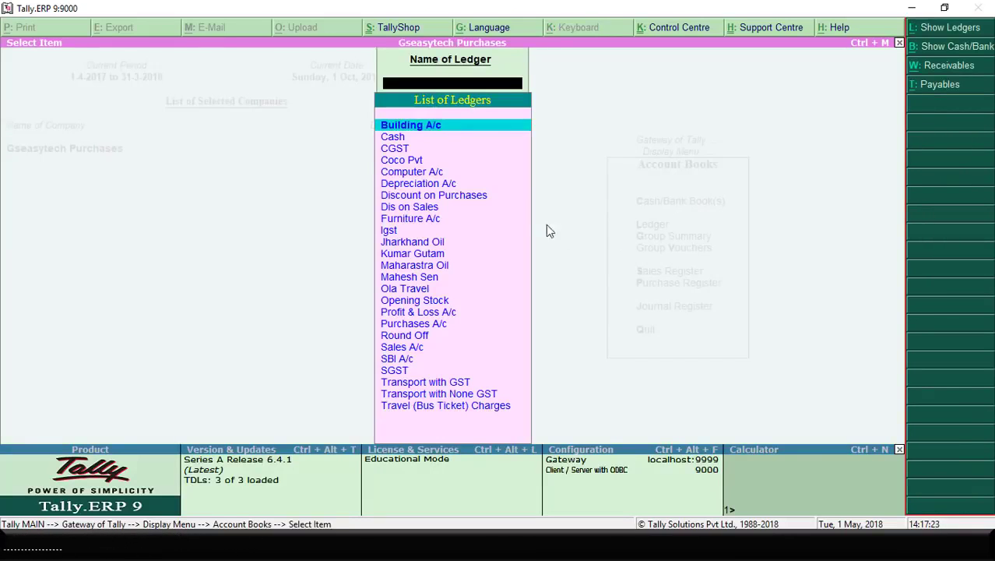
left_click(406, 162)
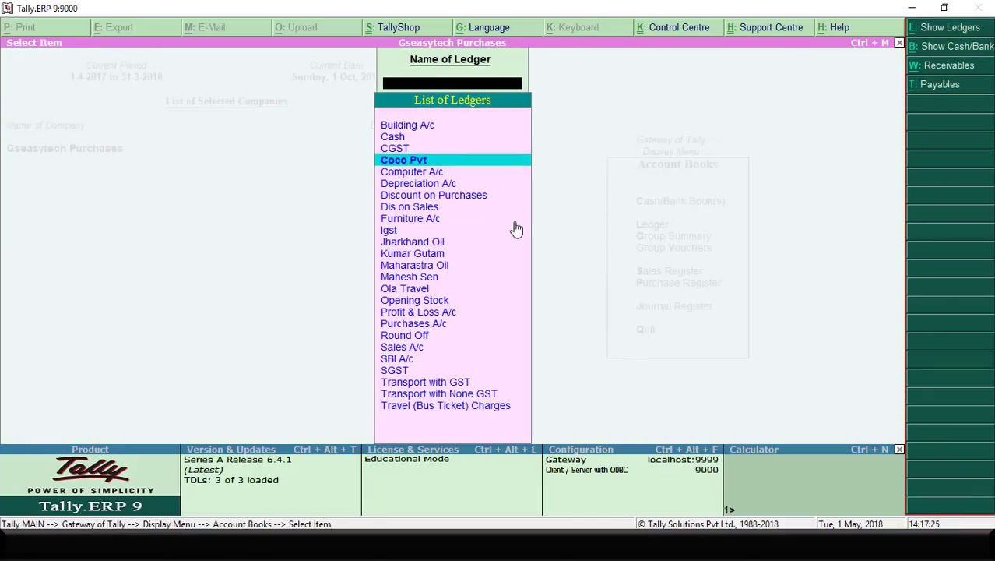
key("Return")
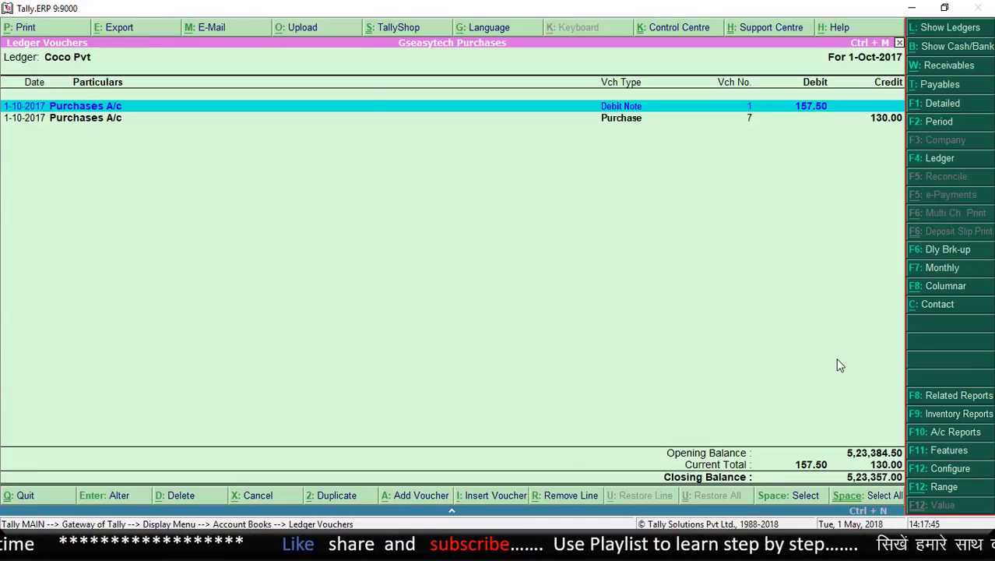
key("Escape")
key("Escape")
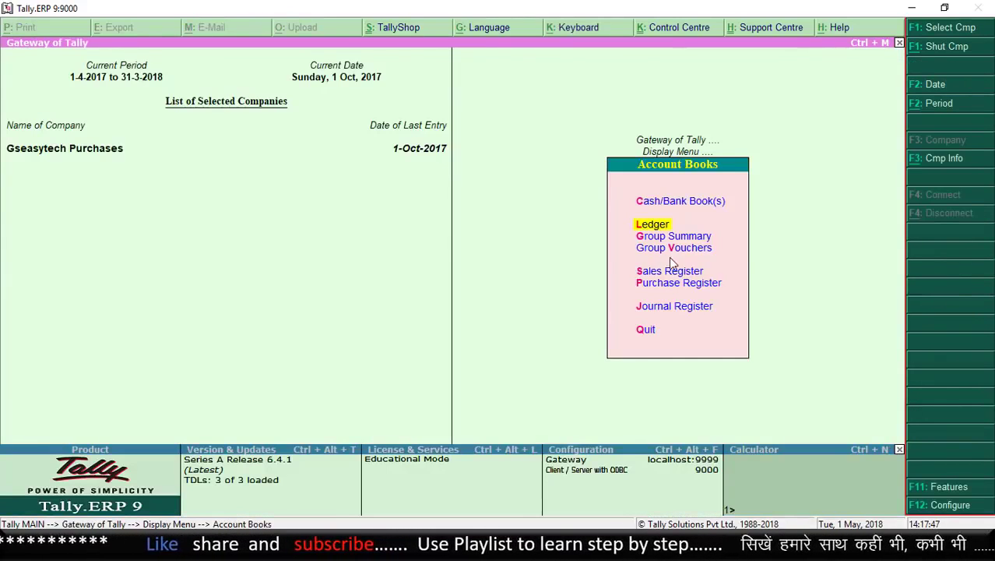
key("Escape")
key("Escape")
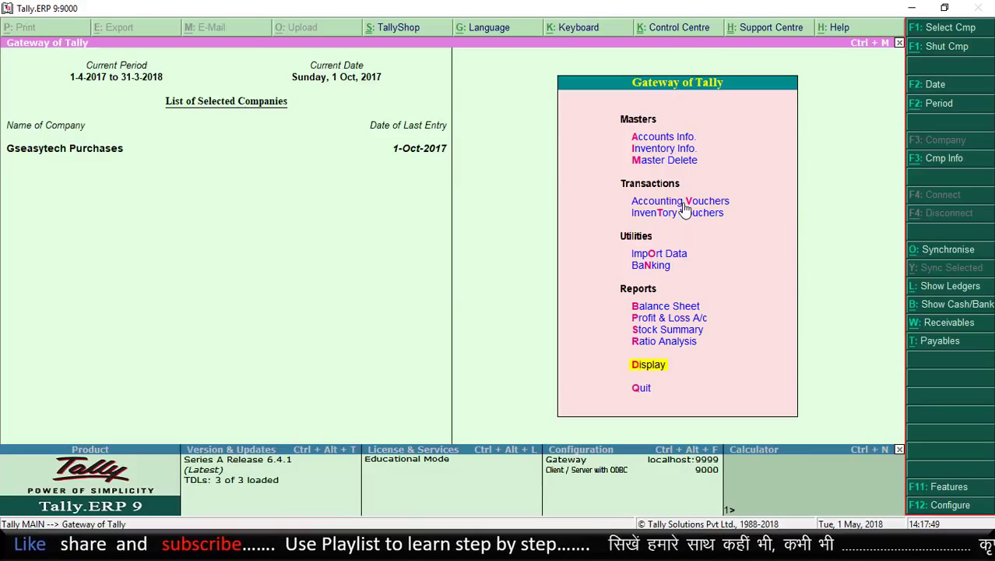
- Start a Purchase accounting voucher with supplier invoice number cocosl01 and the default invoice date 1-Oct-2017
left_click(688, 204)
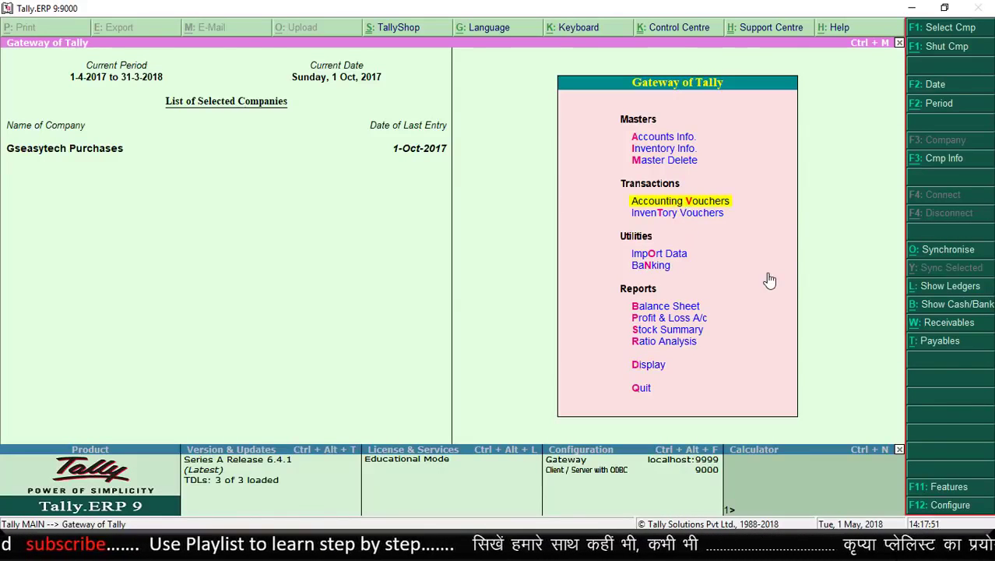
key("Return")
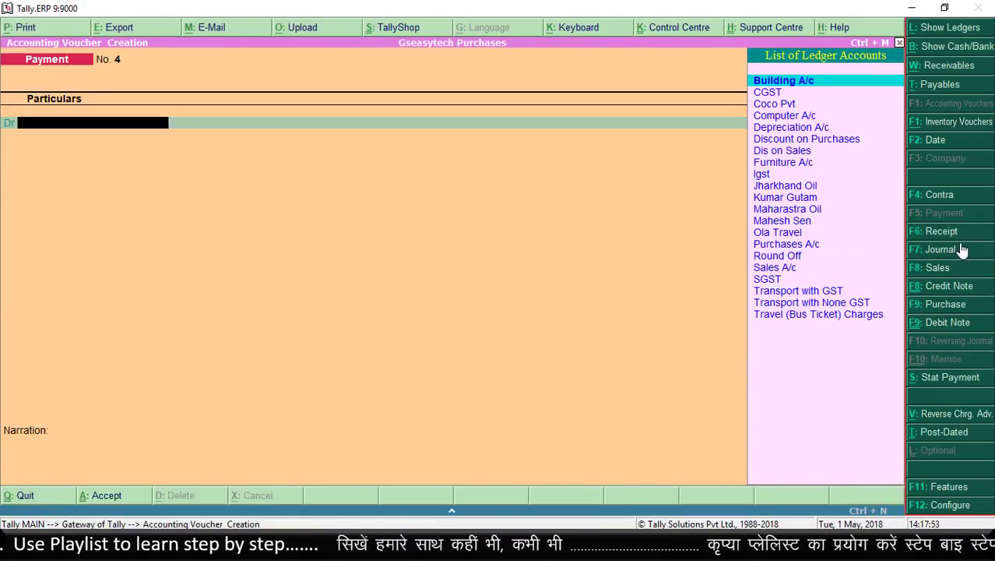
left_click(966, 312)
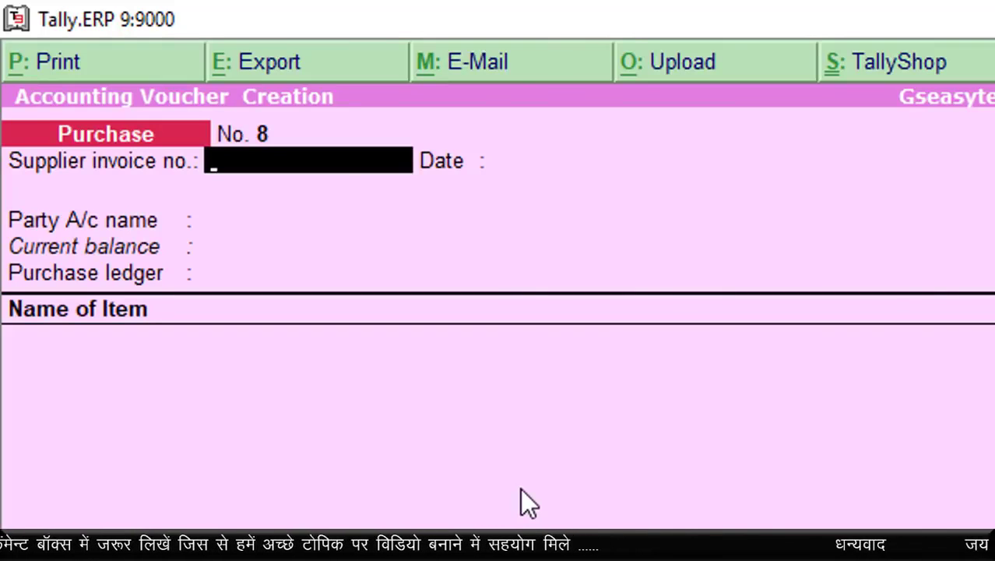
type("coco")
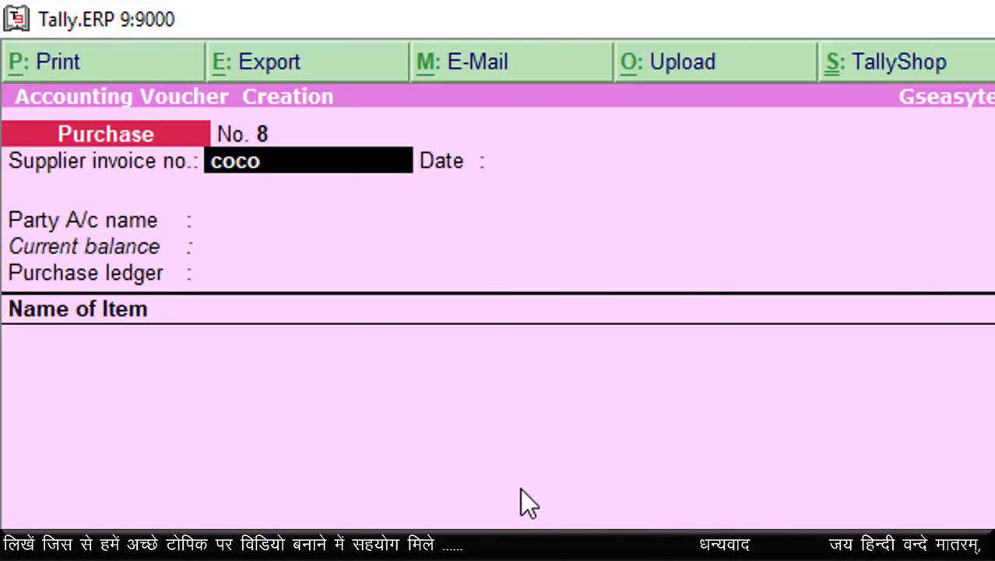
type("sl01")
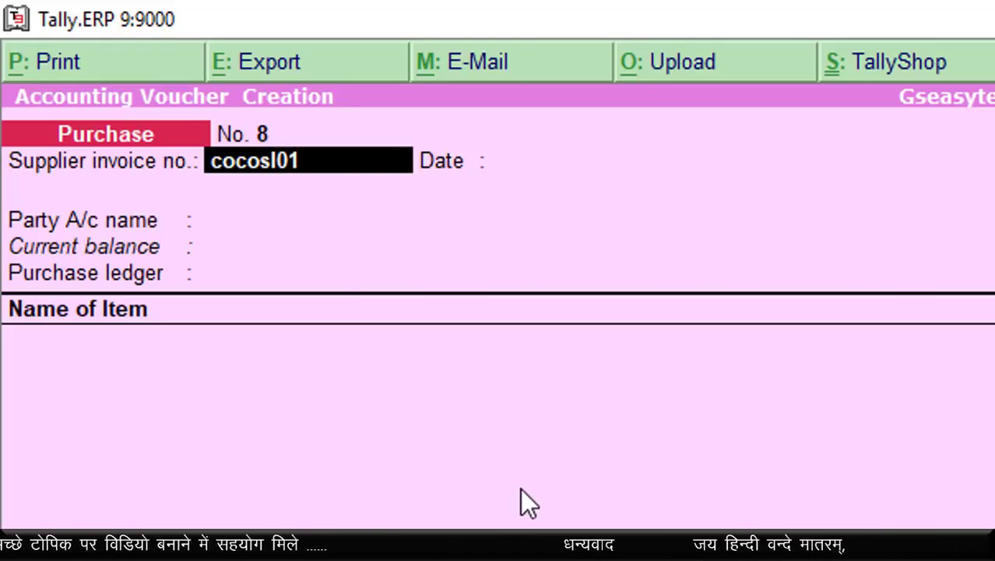
key("Return")
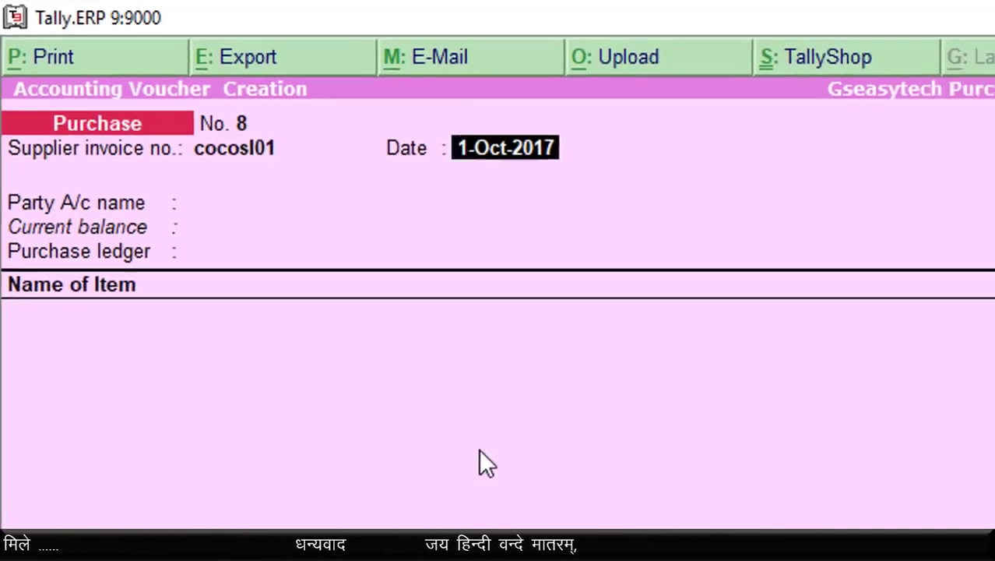
key("Return")
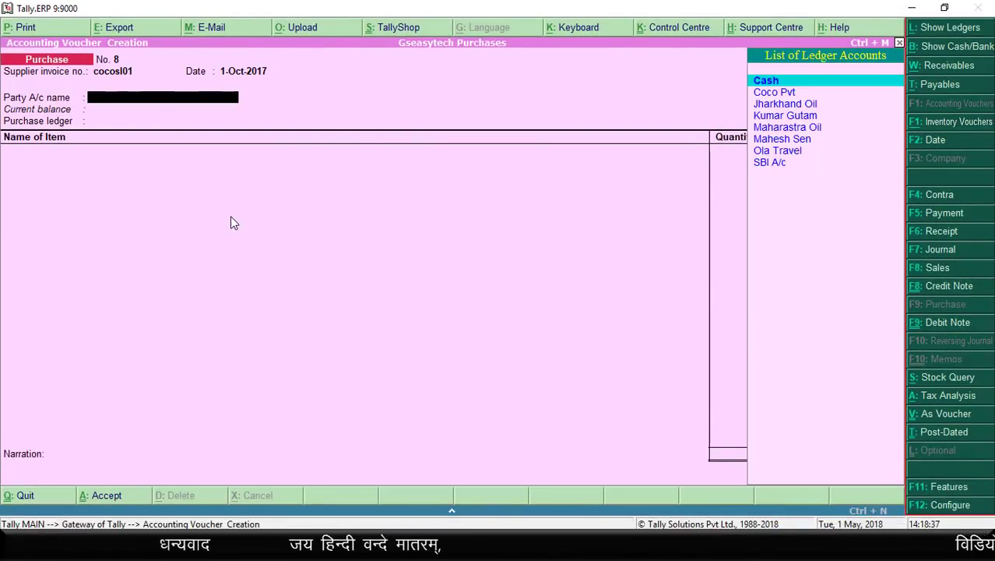
- Set Coco Pvt as the purchase party and link receipt note tracking number cocrc01 in the receipt details
type("C")
key("Down")
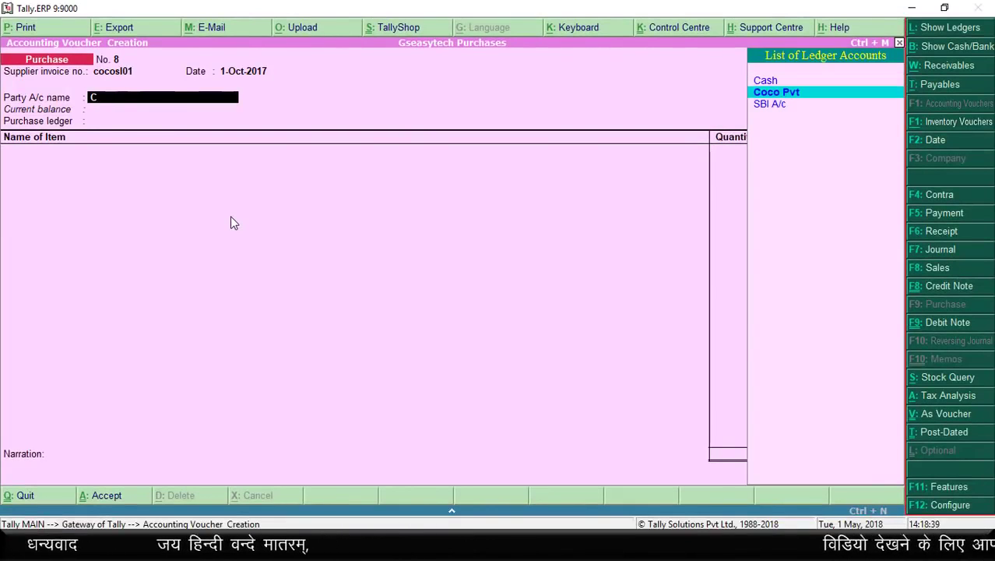
key("Return")
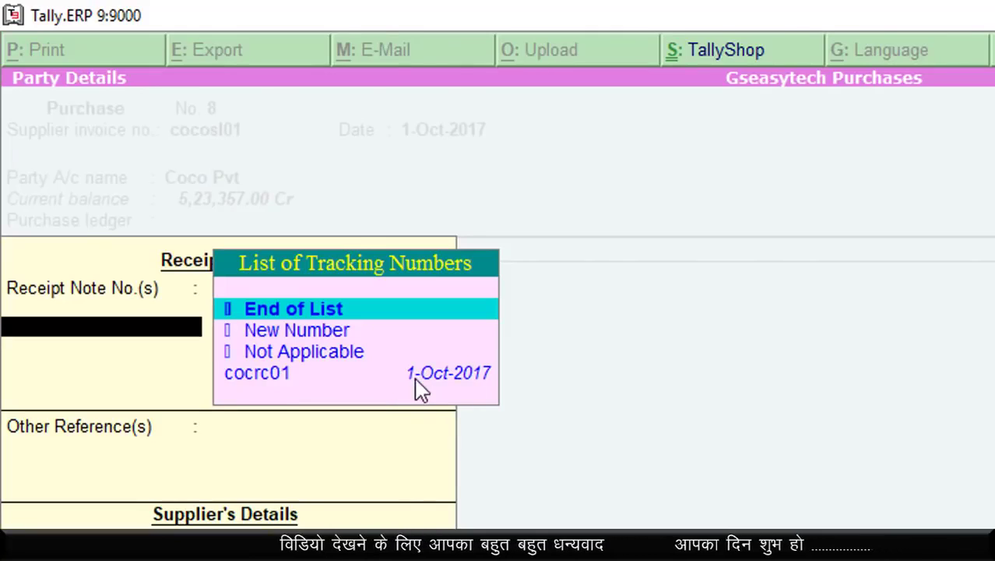
left_click(401, 381)
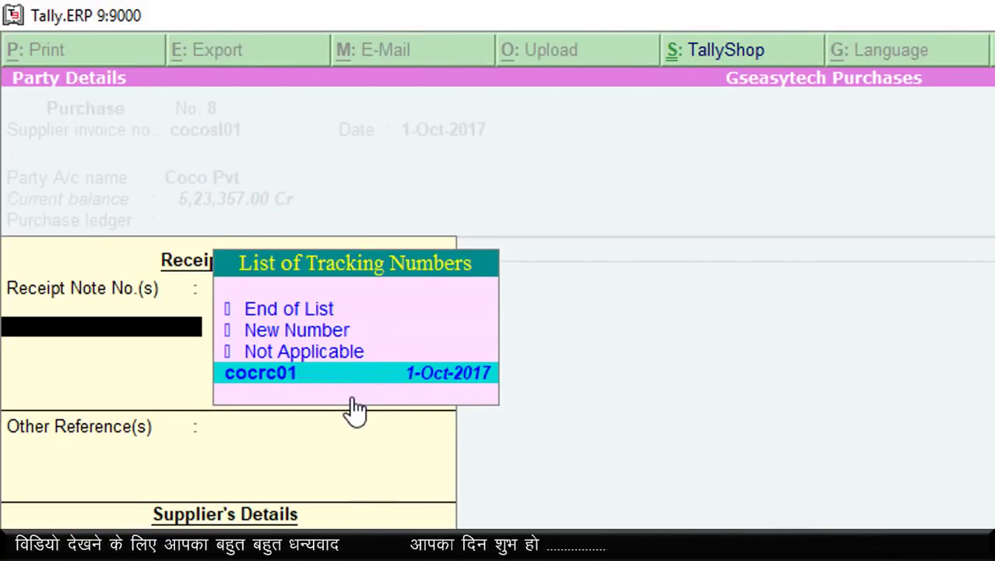
left_click(274, 381)
key("Return")
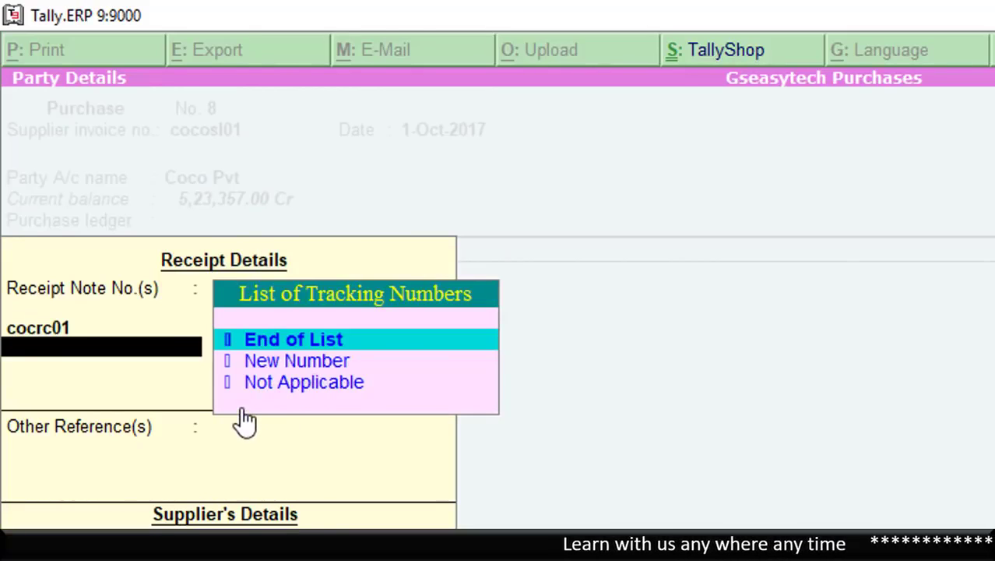
left_click_drag(224, 390, 479, 417)
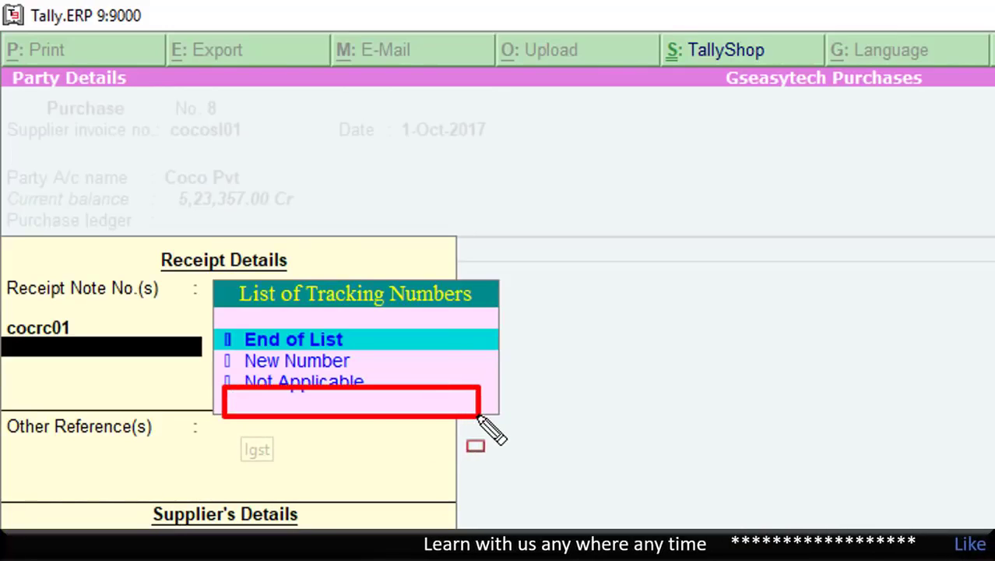
key("Escape")
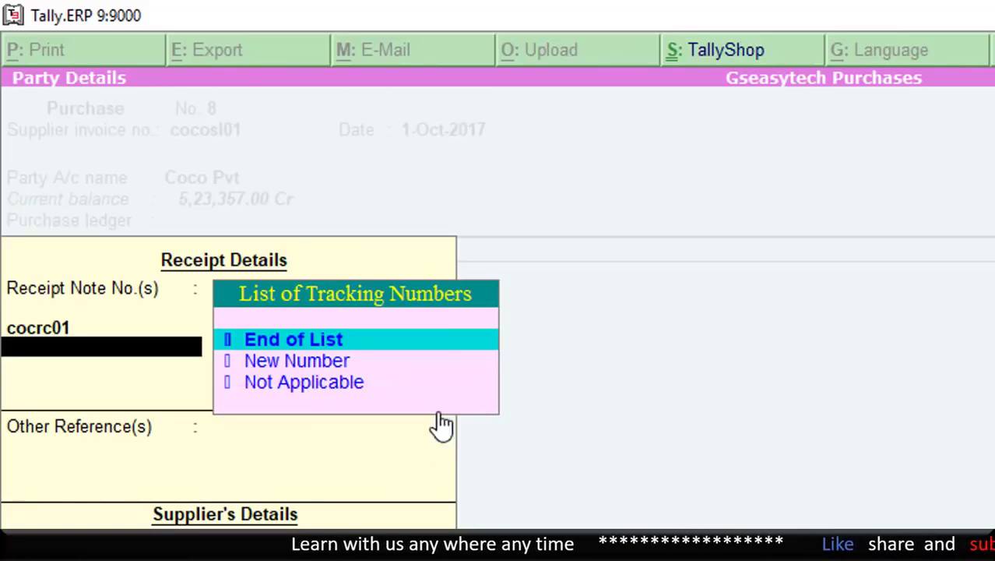
key("Return")
key("Return")
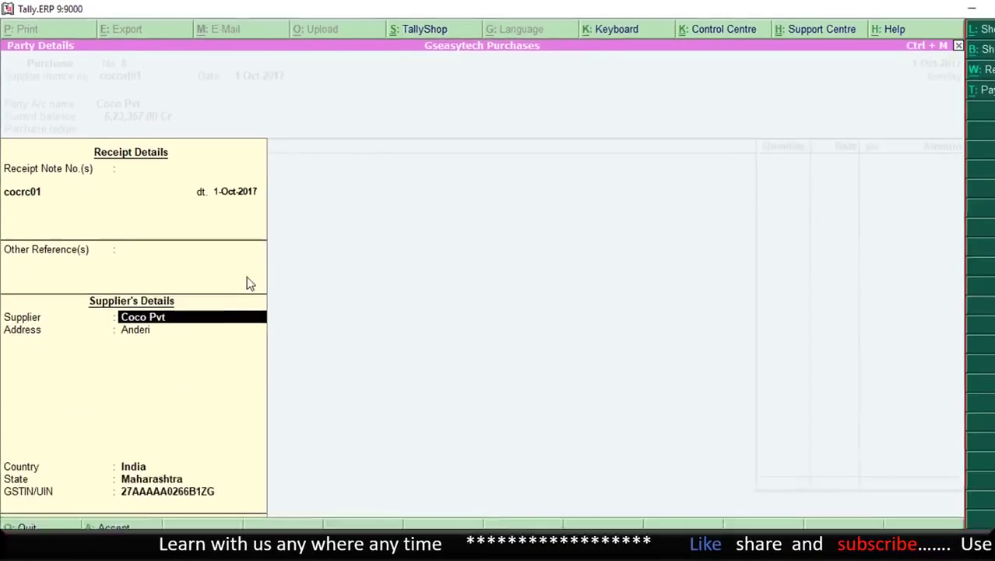
- Accept the default supplier details for Coco Pvt, keeping India and Maharashtra as country and state
key("Return")
key("Return")
key("Return")
key("Return")
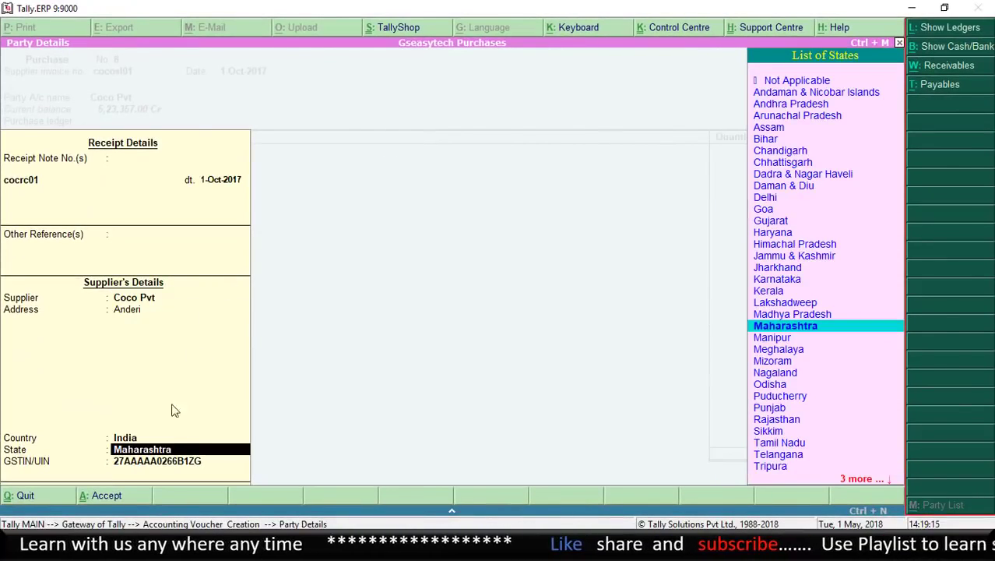
key("Return")
key("Return")
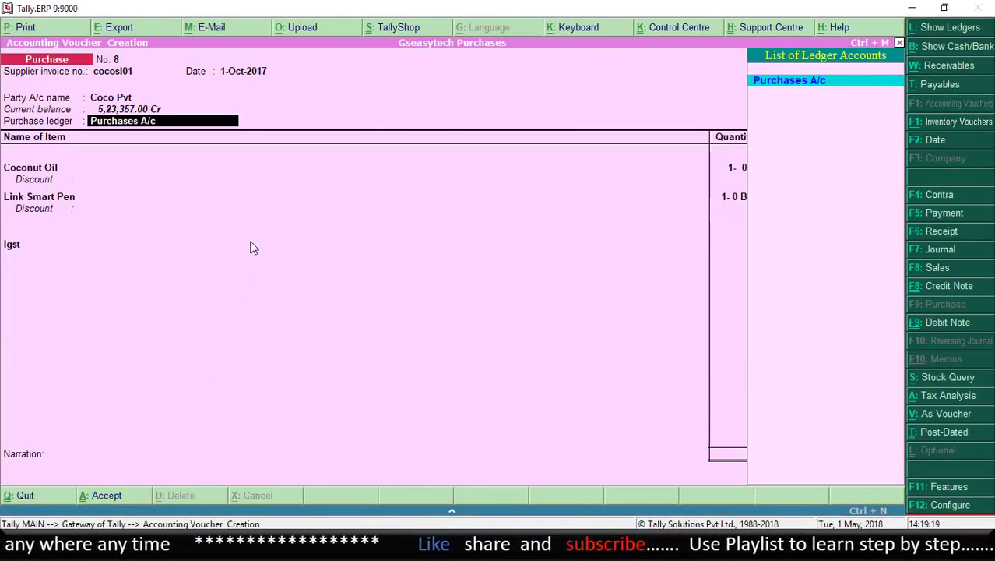
- Keep Purchases A/c as the purchase ledger and accept the Coconut Oil allocation of 1 Lt at 200.00 under cocrc01
key("Return")
key("Return")
key("Return")
key("Return")
key("Return")
key("Return")
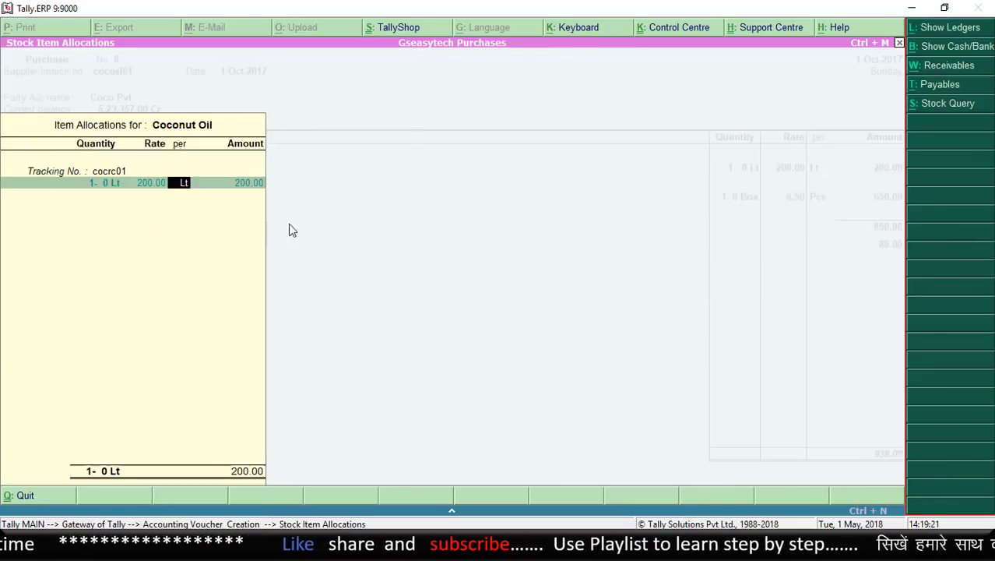
key("Return")
key("Return")
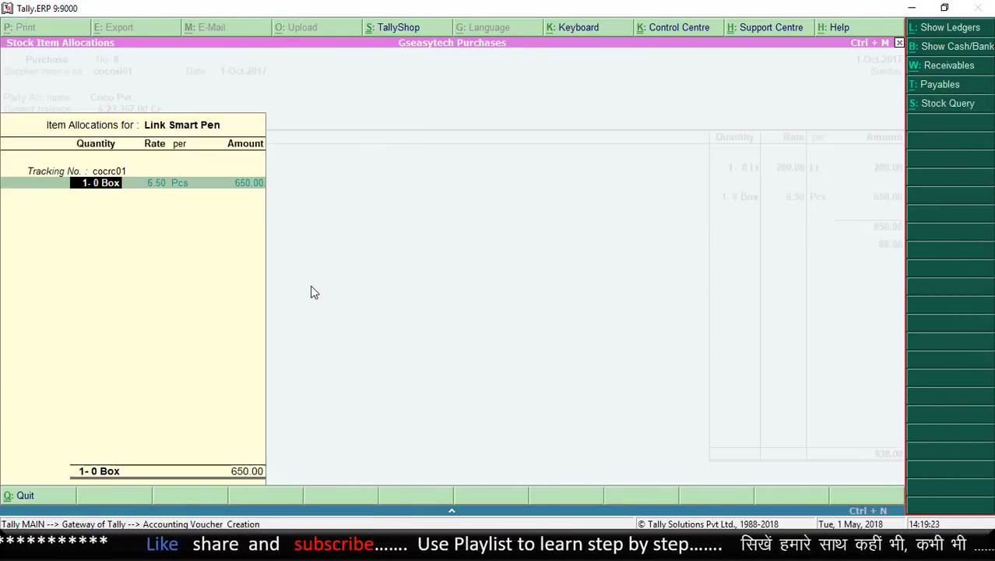
- Accept the Link Smart Pen allocation of 1 Box at 6.50 per Pcs under tracking number cocrc01
key("Return")
key("Return")
key("Return")
key("Return")
key("Return")
key("Return")
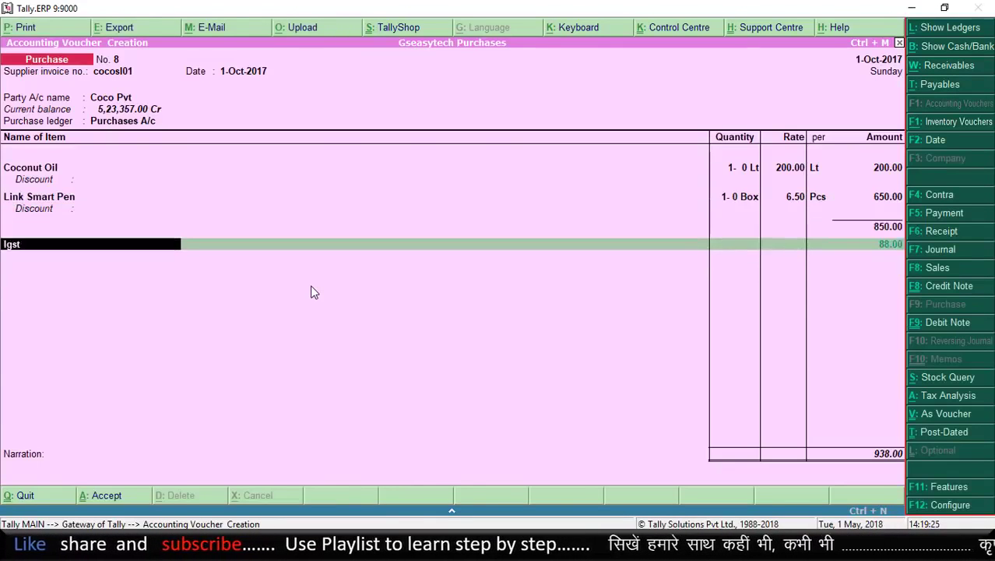
- Accept the Igst ledger line with its filled-in amount, leave the narration blank, and save the purchase voucher
key("Return")
key("Return")
key("Return")
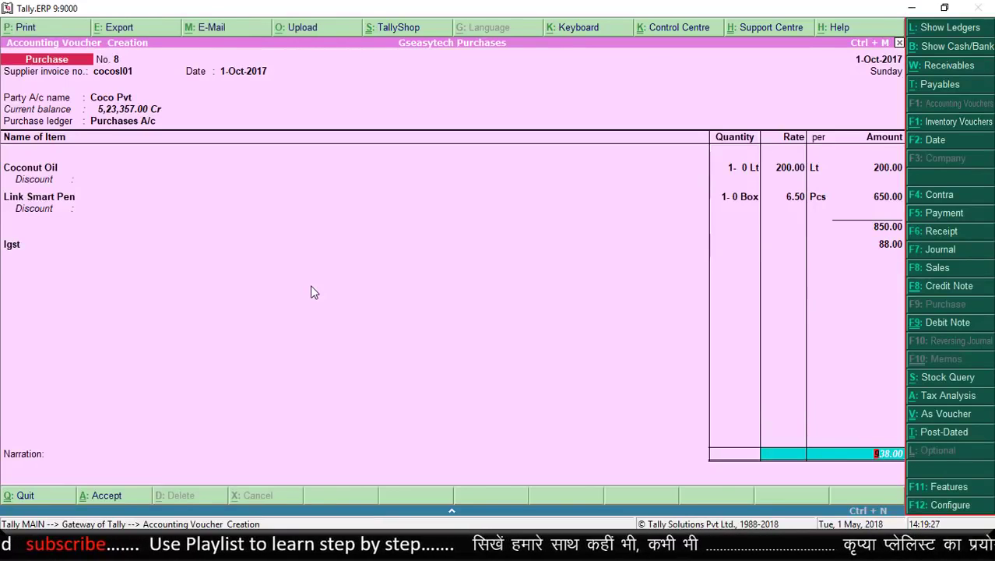
key("Return")
key("Return")
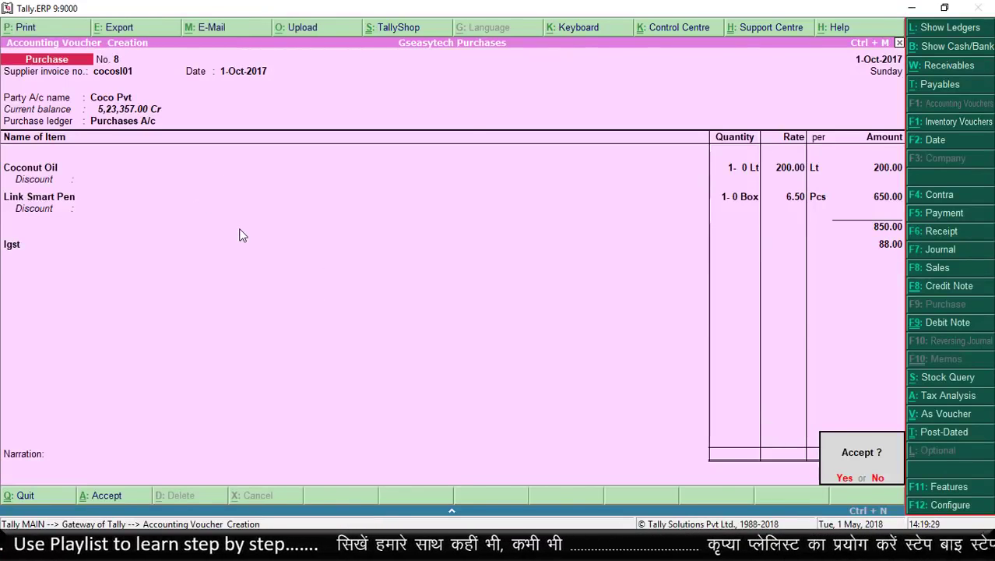
key("Return")
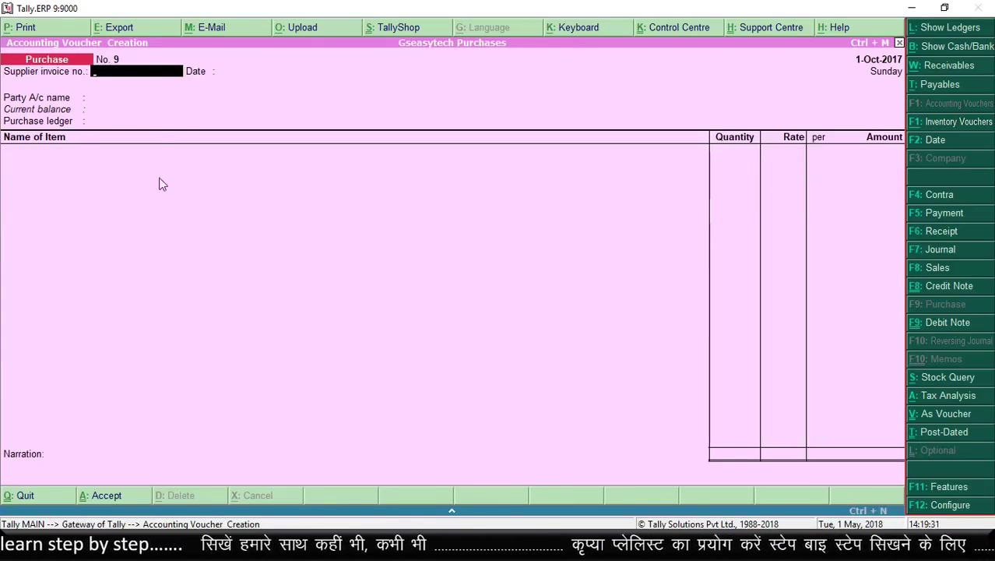
- Leave voucher entry and check the Link Smart Pen and Coconut Oil closing quantities in the detailed Stock Summary
key("Escape")
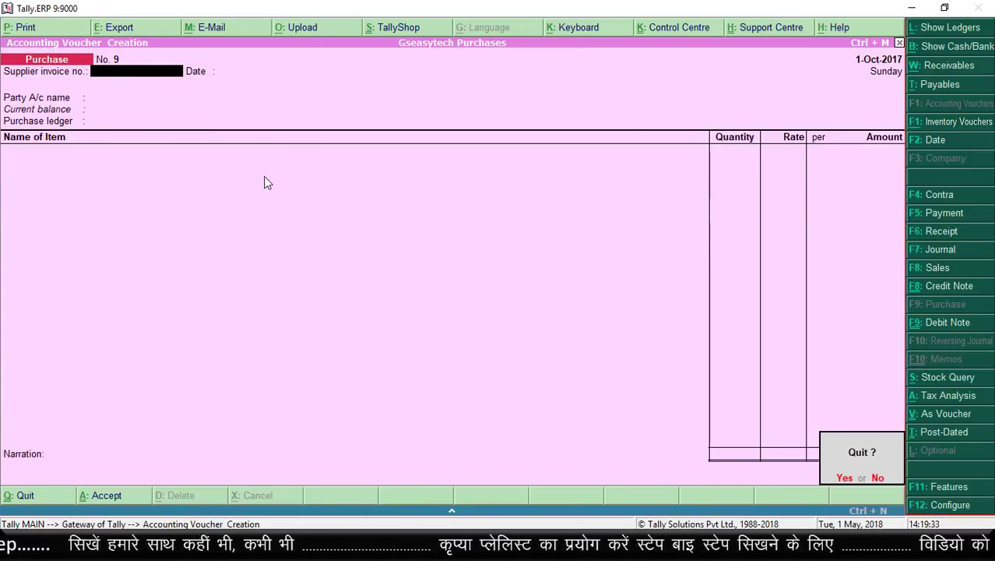
key("Return")
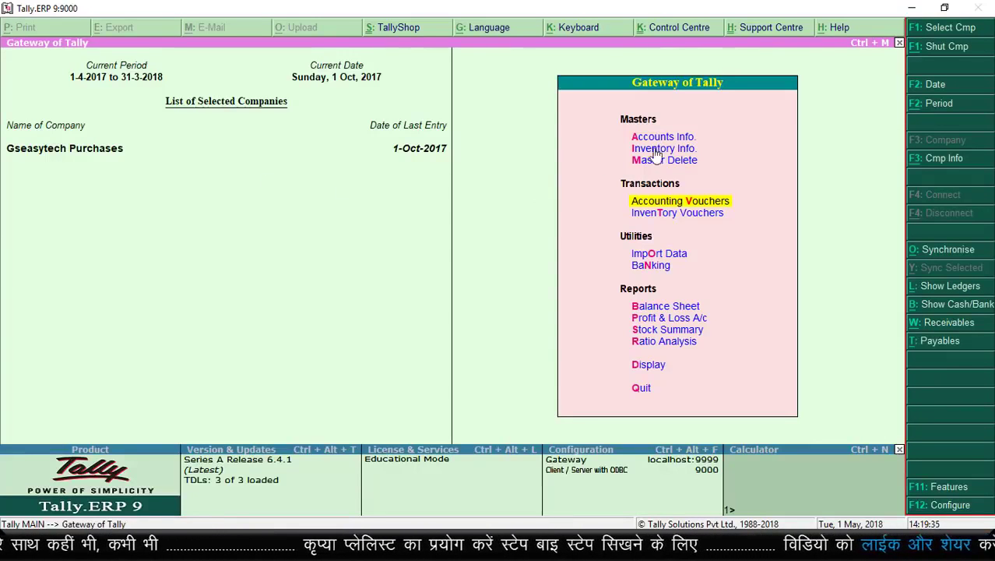
left_click(640, 331)
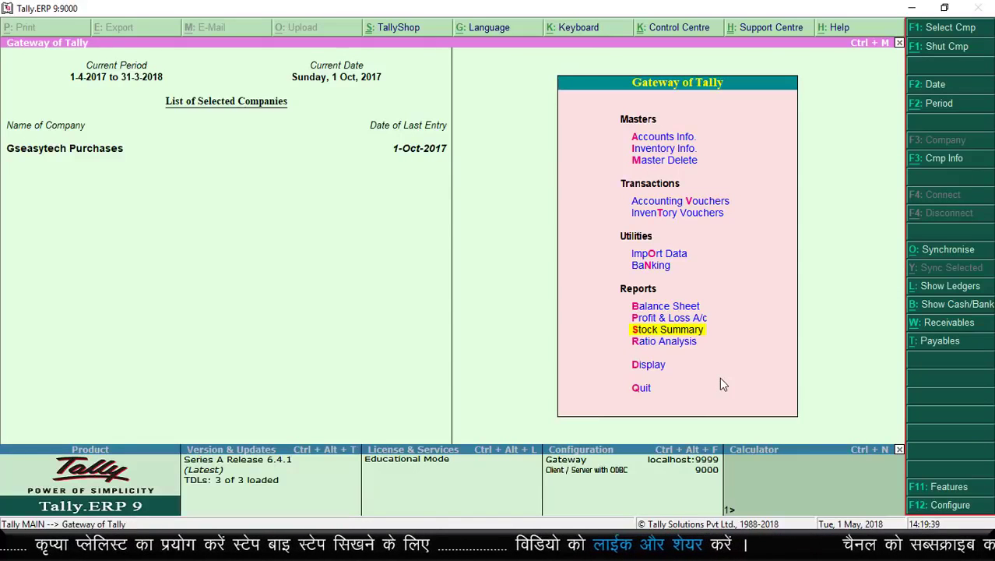
key("Return")
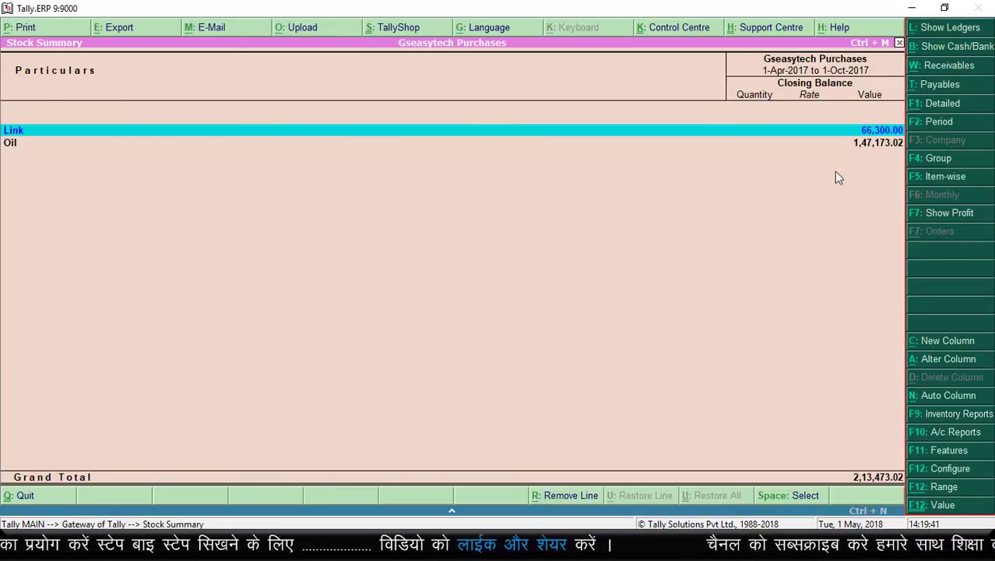
left_click(938, 102)
left_click_drag(907, 122, 721, 194)
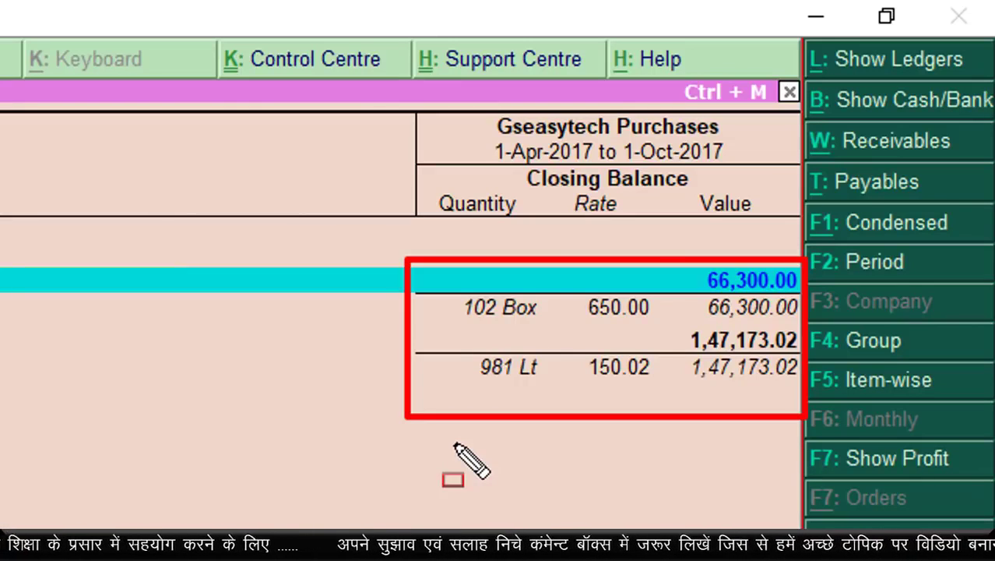
left_click_drag(430, 282, 565, 328)
mouse_move(456, 347)
left_mouse_down()
mouse_move(552, 404)
mouse_move(573, 403)
left_mouse_up()
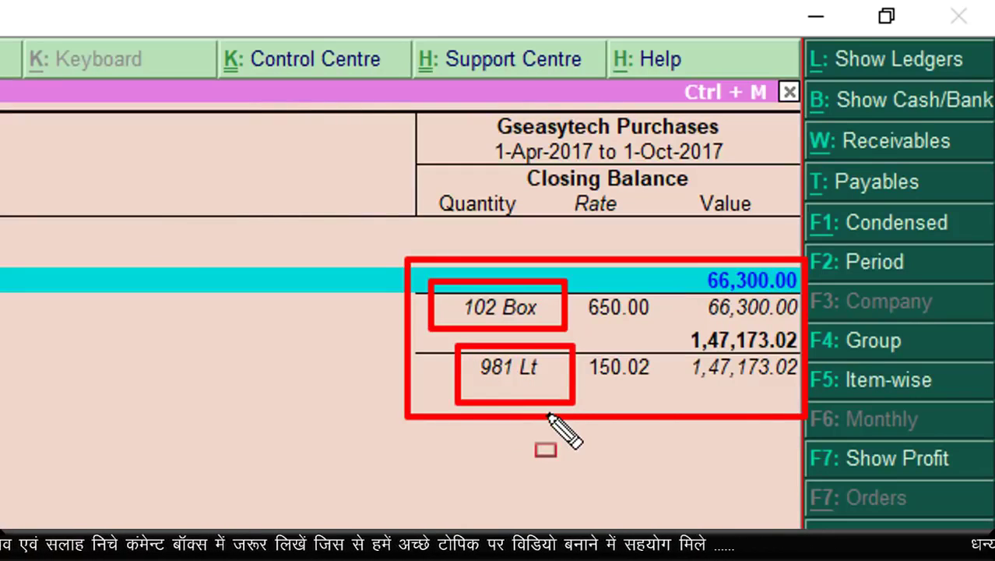
key("Escape")
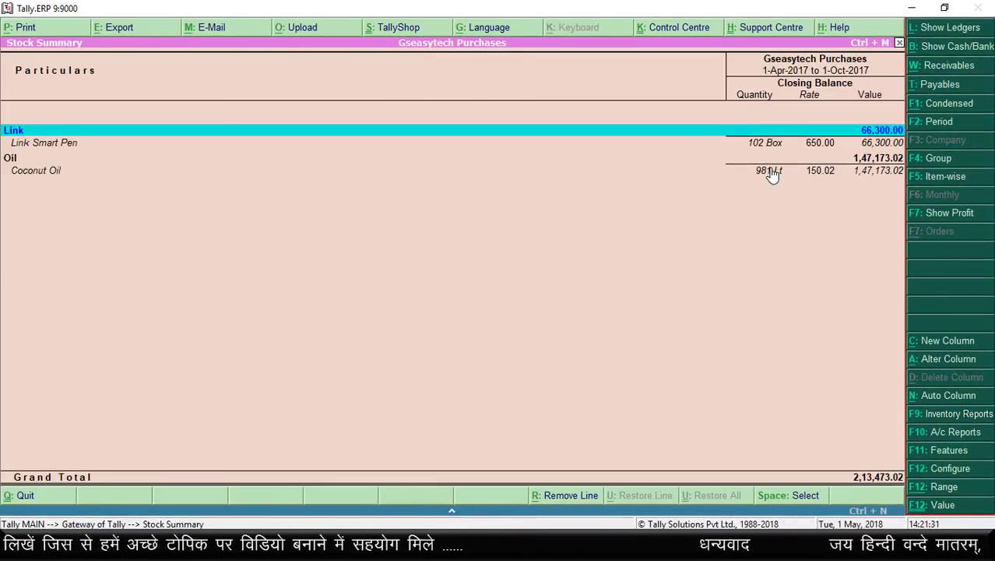
key("Escape")
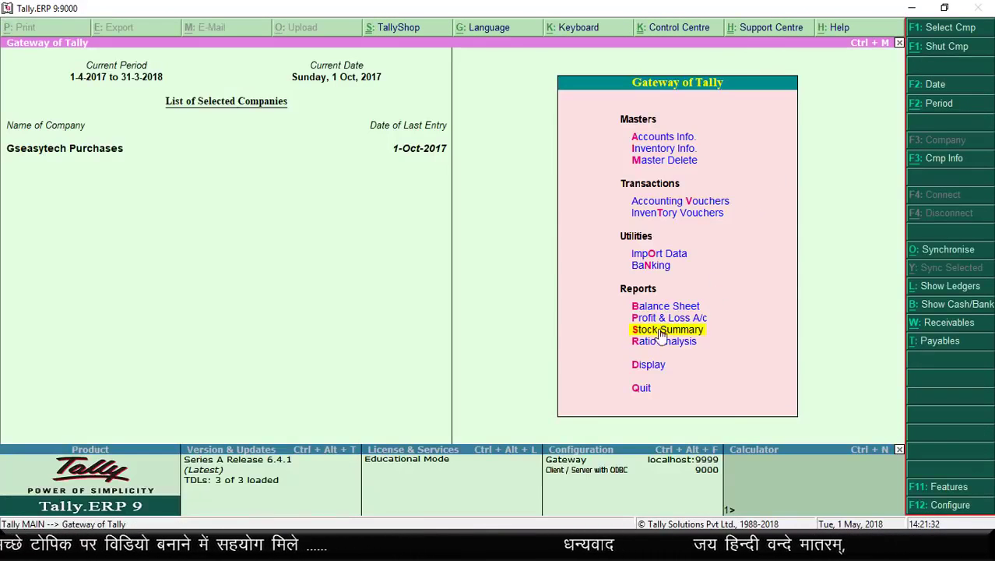
- Open the Coco Pvt ledger account from the account books
left_click(646, 368)
key("Return")
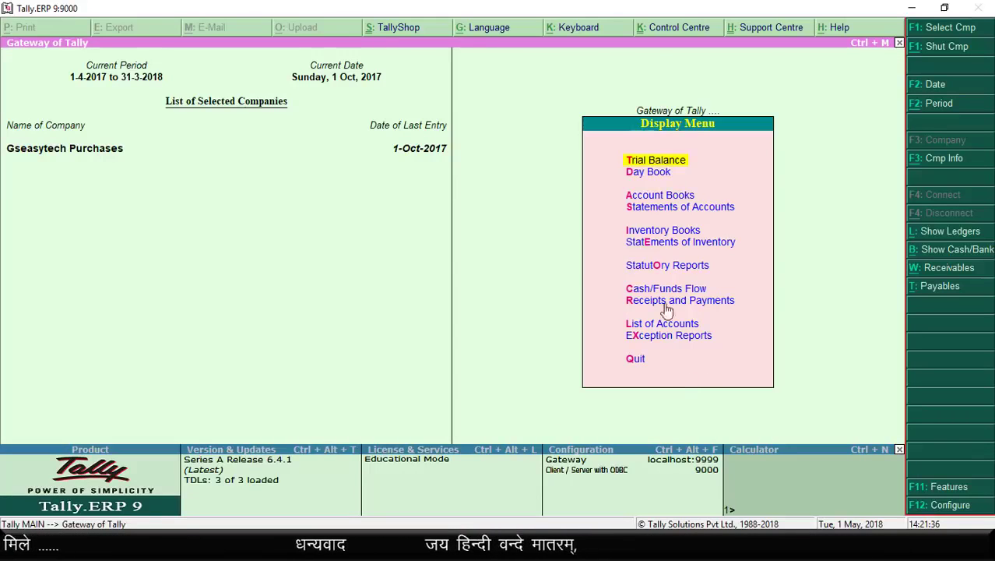
left_click(658, 200)
key("Return")
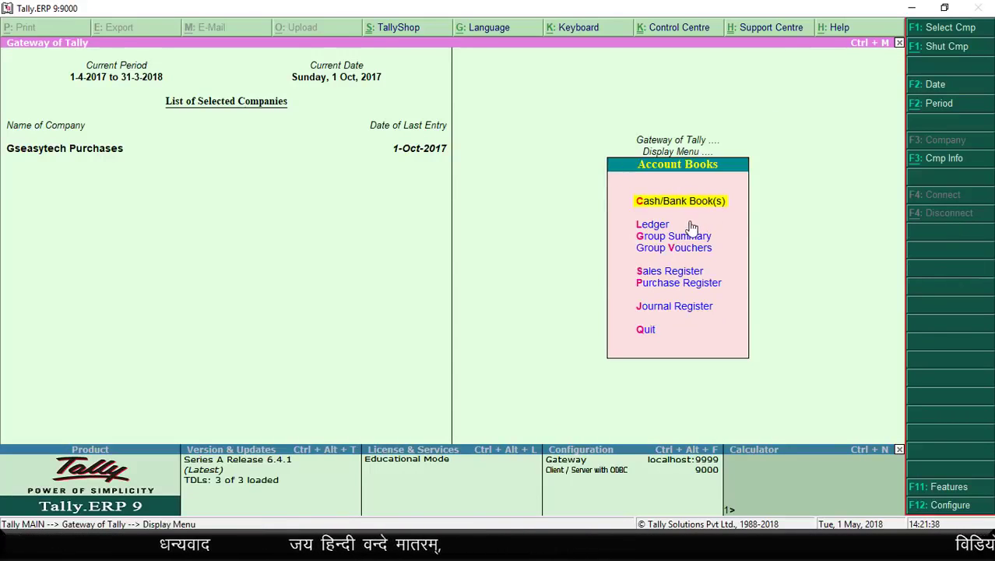
left_click(666, 227)
key("Return")
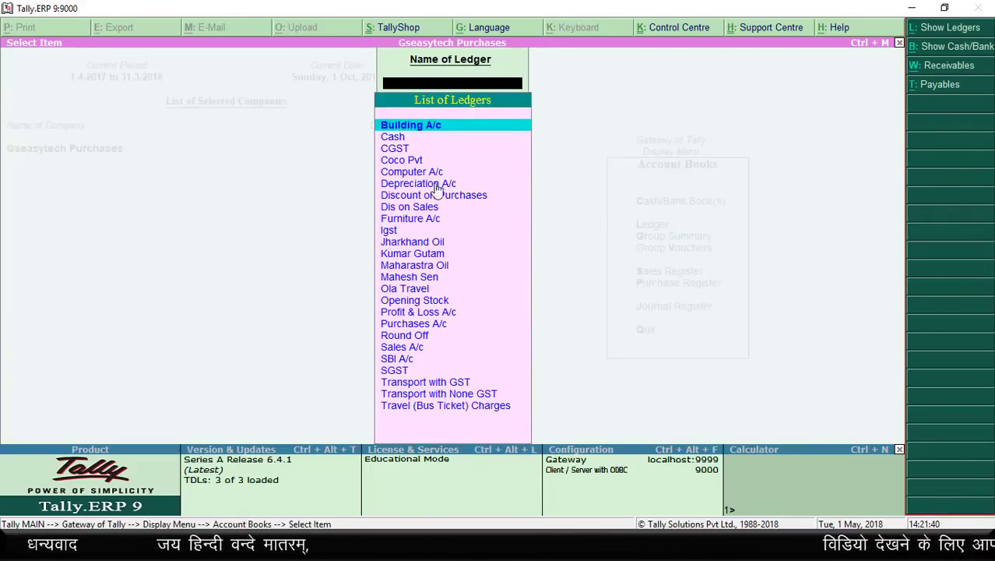
key("Down")
key("Down")
key("Down")
key("Return")
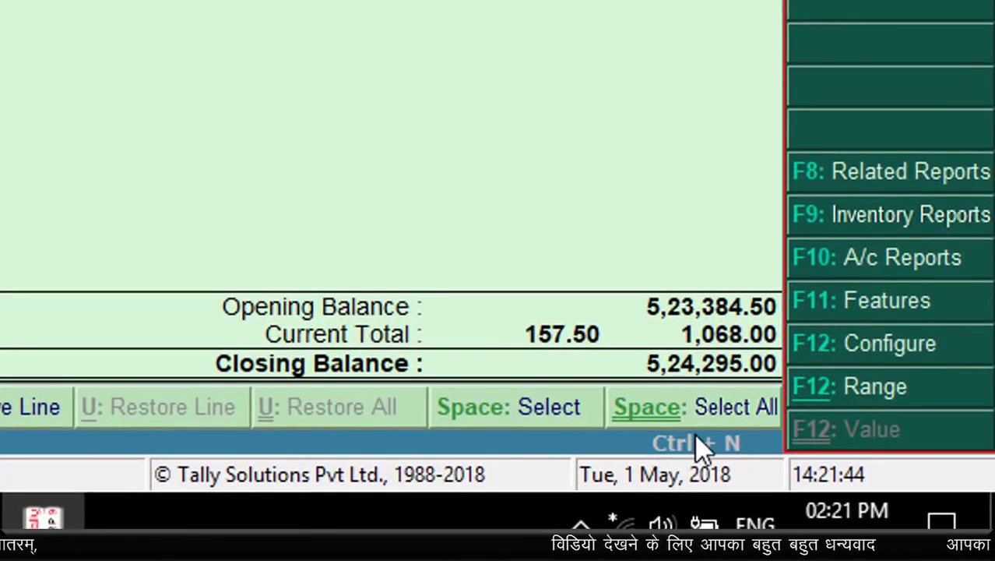
- Examine the closing balance and the new Purchase voucher entry in the Coco Pvt ledger, and leave the report
key("ctrl+alt+d")
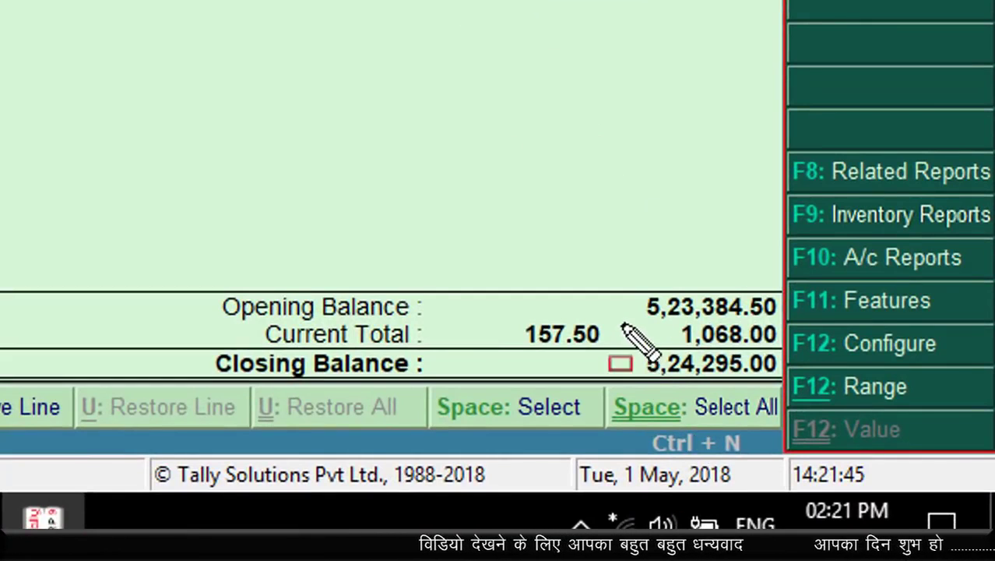
mouse_move(623, 324)
left_mouse_down()
mouse_move(744, 382)
mouse_move(785, 389)
left_mouse_up()
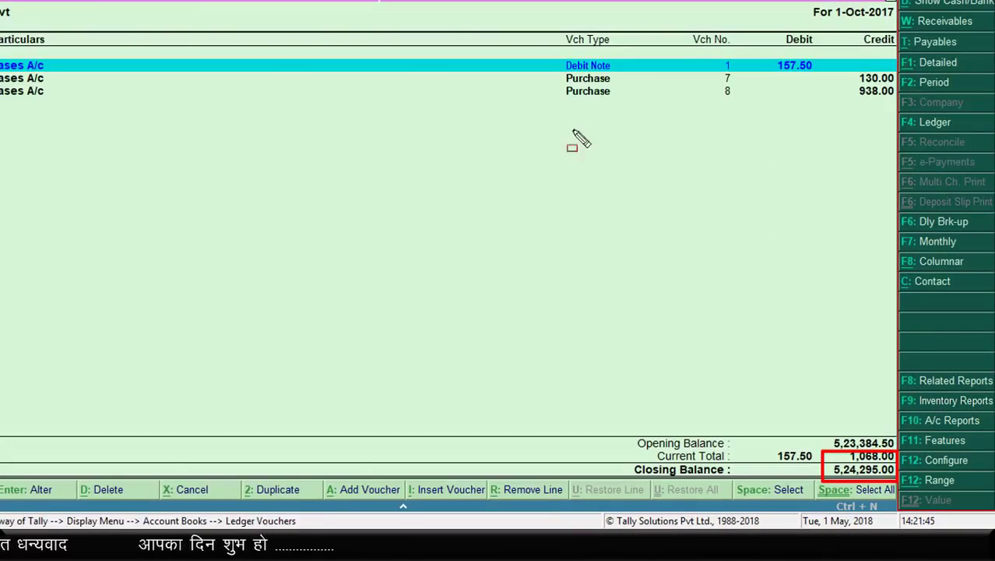
mouse_move(551, 84)
left_mouse_down()
mouse_move(604, 106)
mouse_move(908, 117)
left_mouse_up()
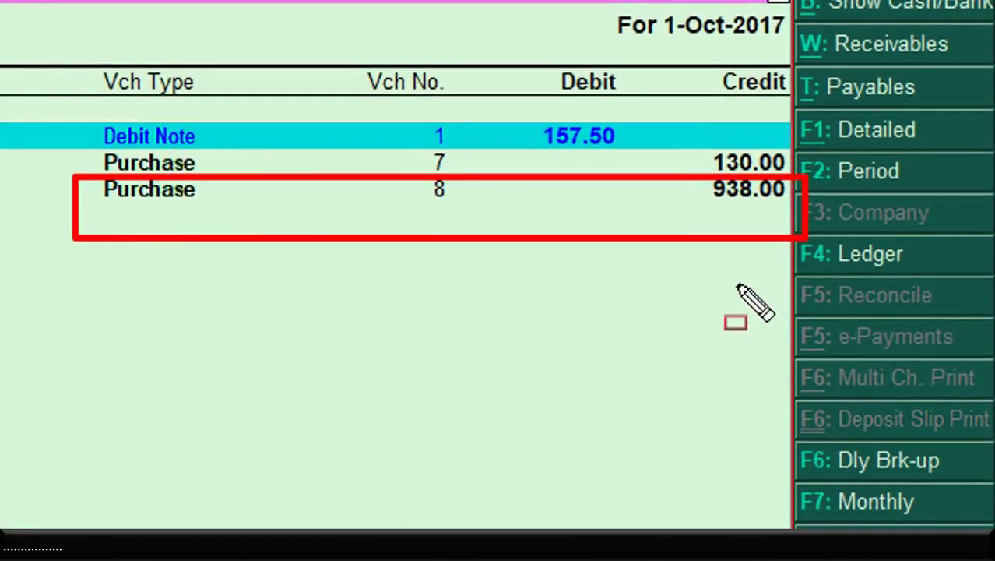
key("Escape")
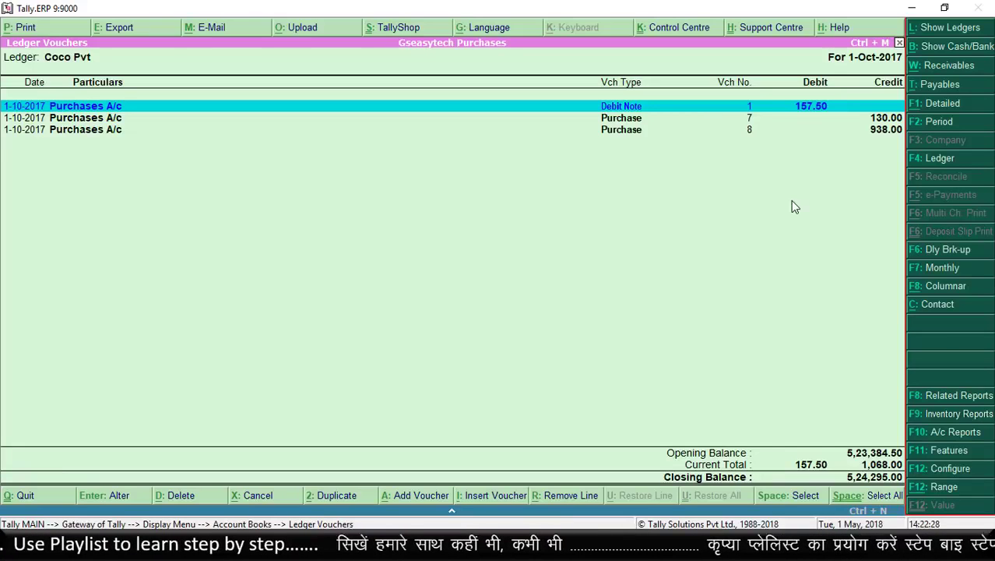
key("Escape")
key("Escape")
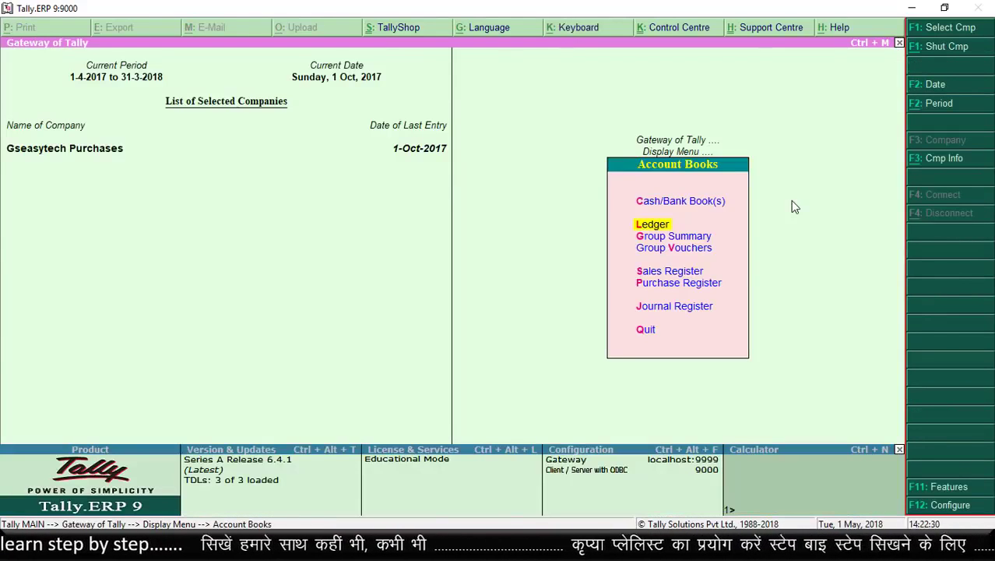
key("Escape")
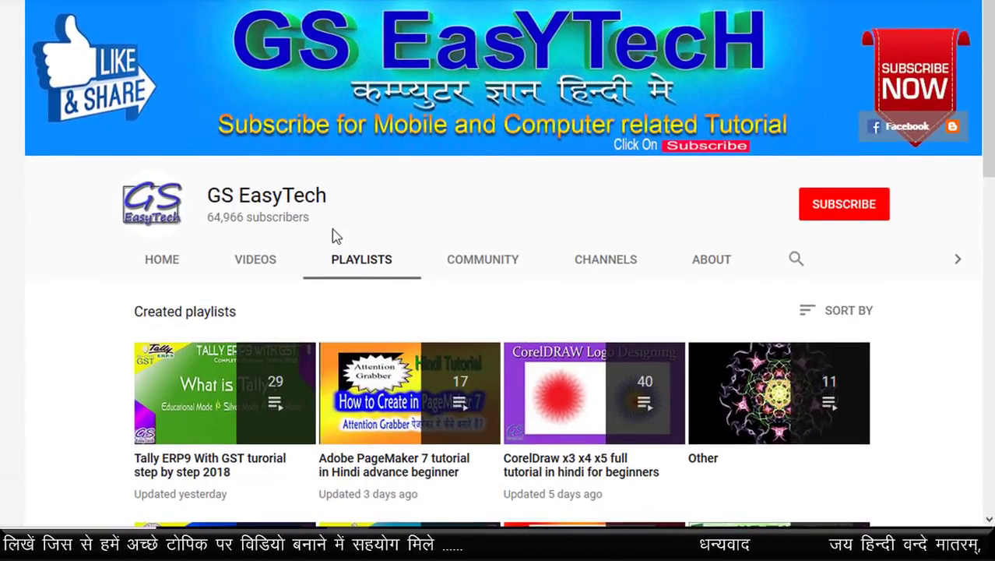
- Switch to YouTube, browse the GS EasyTech playlists, and open the Tally ERP9 With GST step by step 2018 playlist
scroll(333, 234, "down", 3)
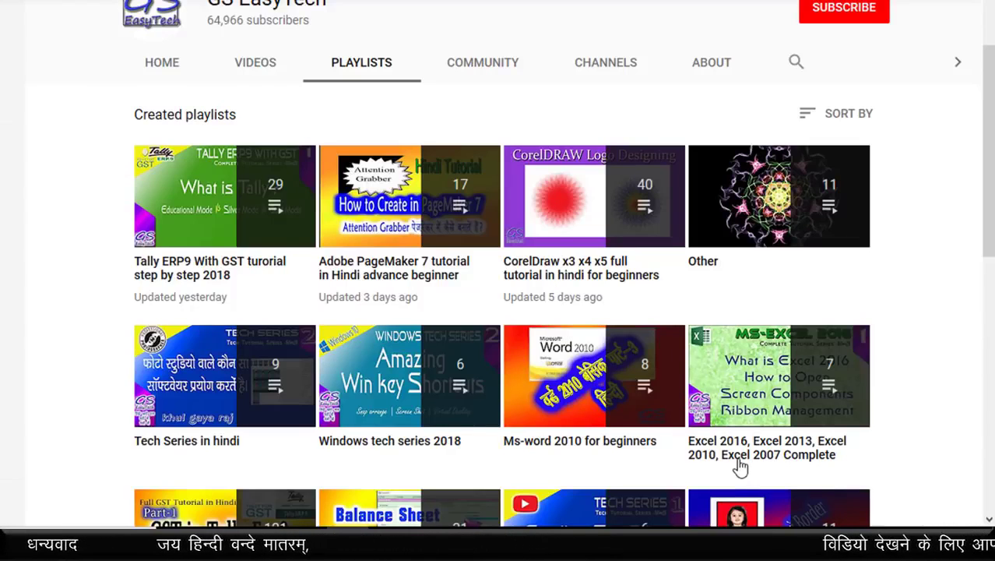
scroll(739, 466, "down", 3)
scroll(575, 421, "down", 3)
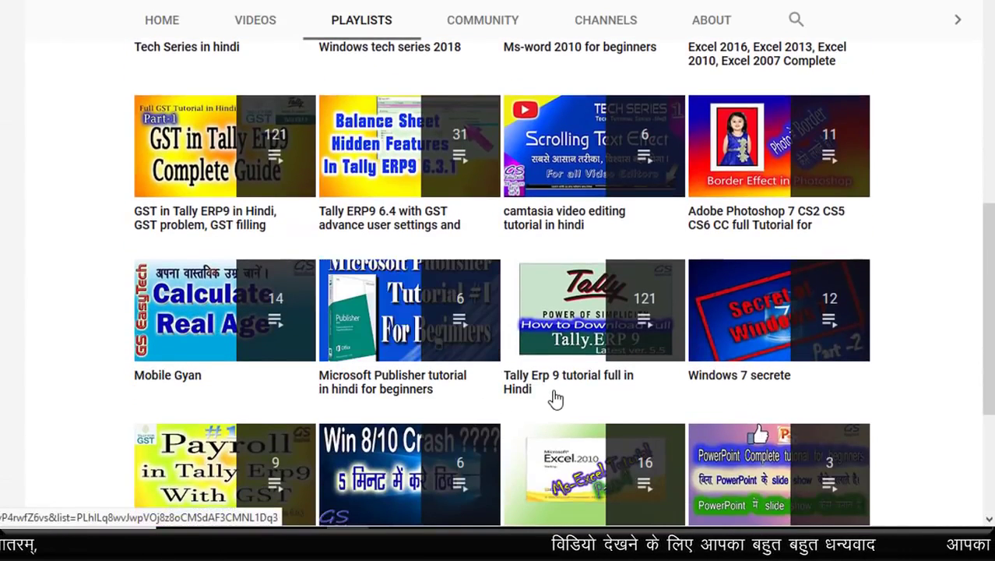
scroll(553, 401, "up", 2)
scroll(555, 398, "up", 2)
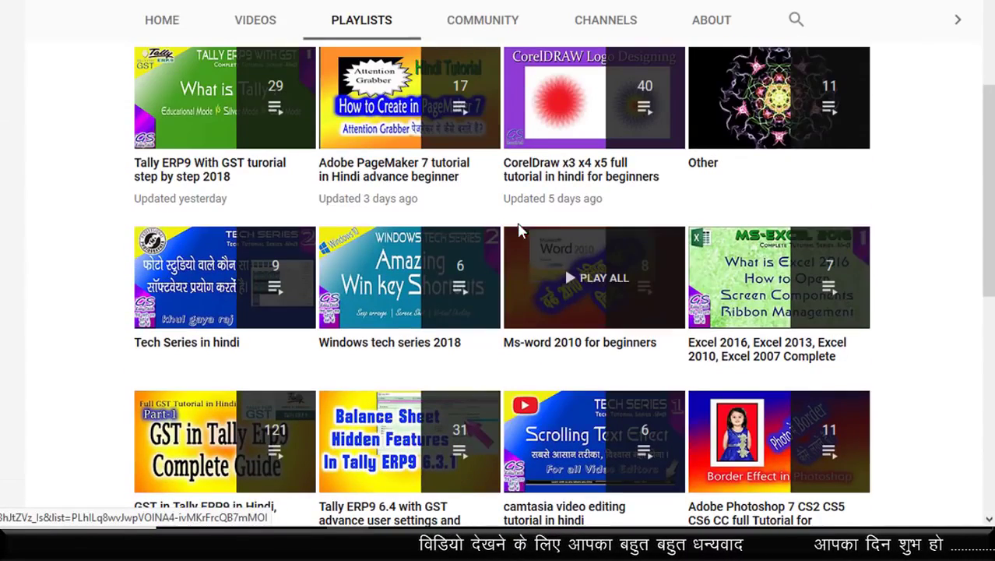
scroll(520, 229, "up", 4)
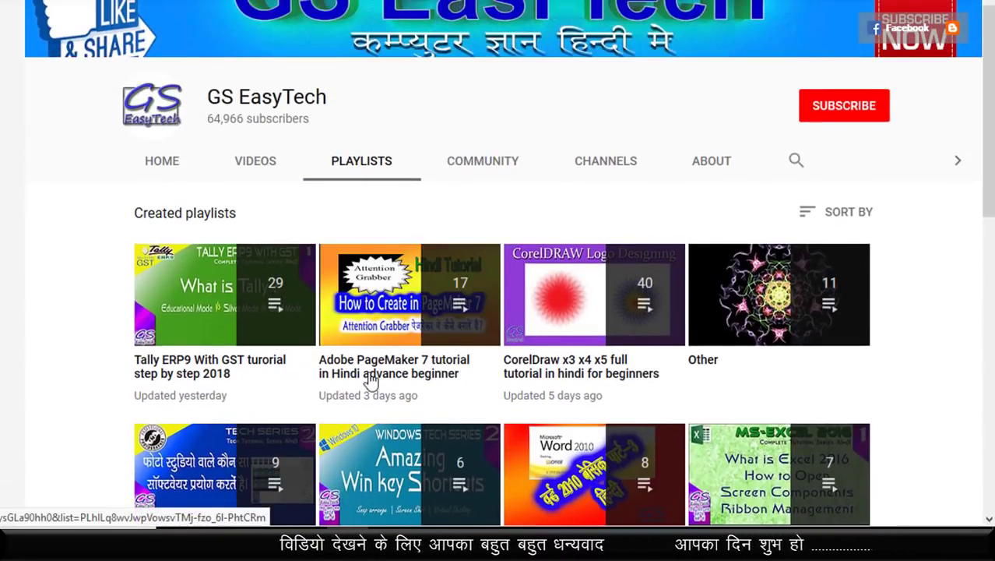
left_click(207, 378)
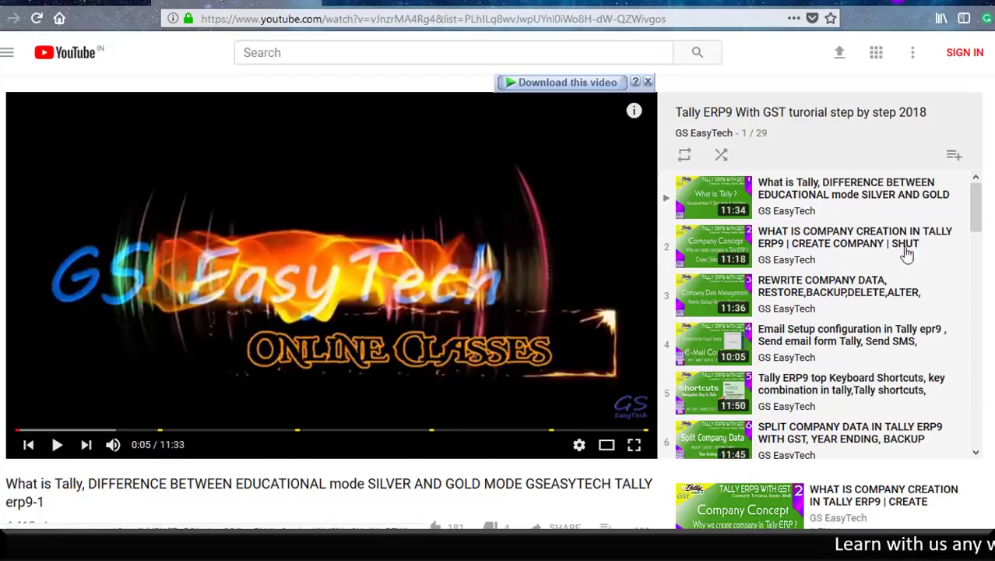
- Look through the playlist's videos down to the Delivery Notes entry, and return to the channel's playlists page
scroll(982, 223, "down", 1)
left_click_drag(982, 224, 975, 442)
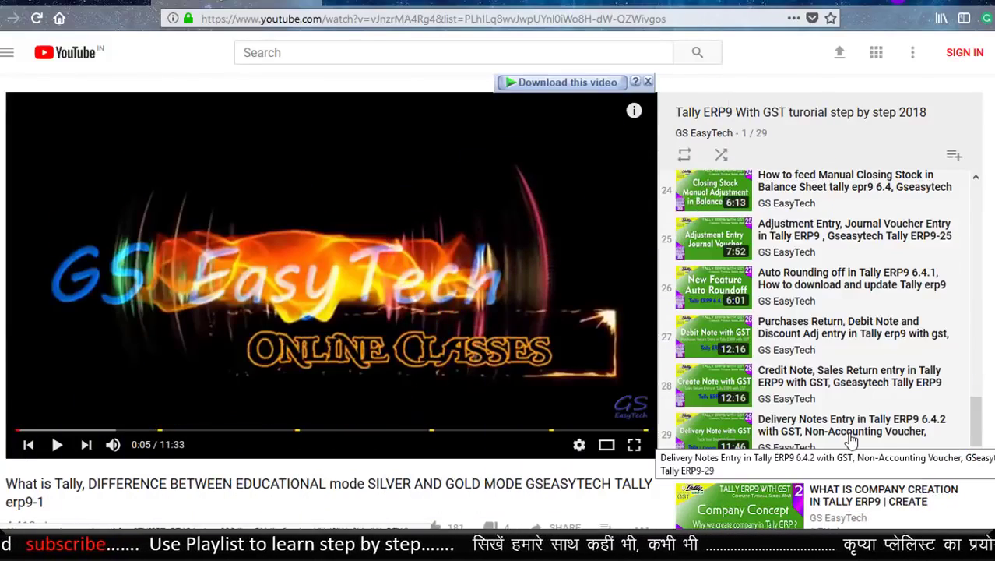
left_click(70, 2)
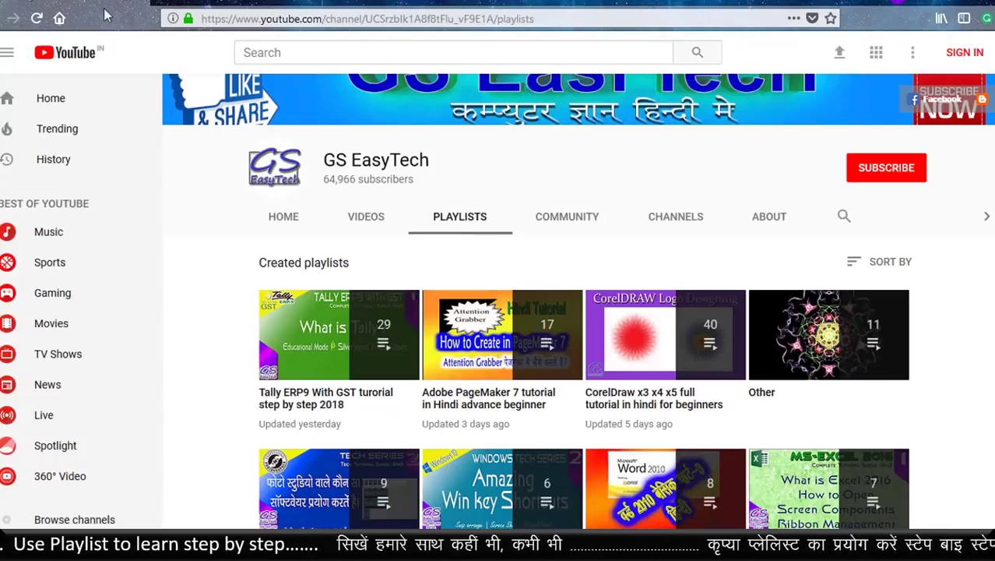